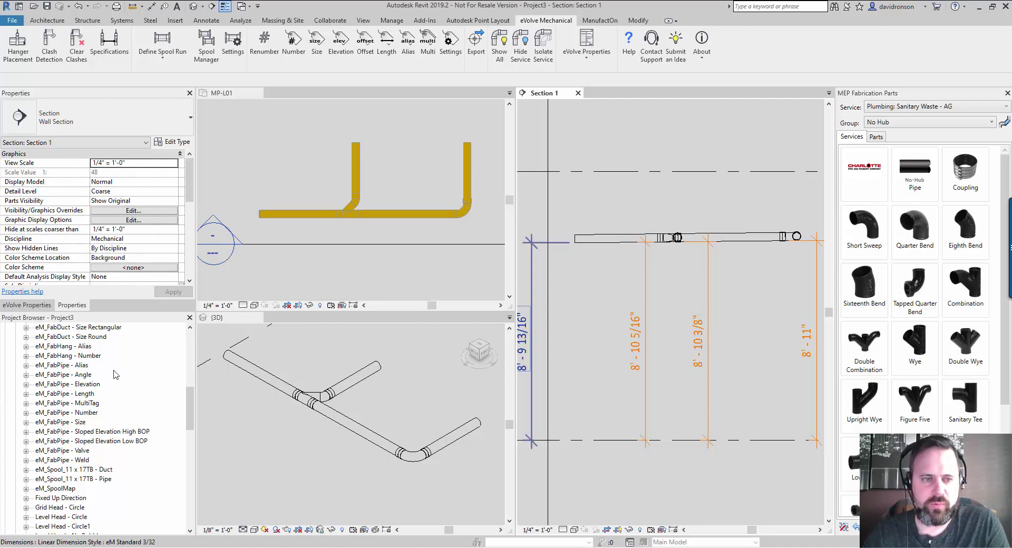
- Scroll the Project Browser up to the eM_FabPipe - Elevation tag family
{"action": "scroll", "coordinate": [104, 416], "scroll_direction": "up", "scroll_amount": 3}
{"action": "scroll", "coordinate": [104, 417], "scroll_direction": "up", "scroll_amount": 1}
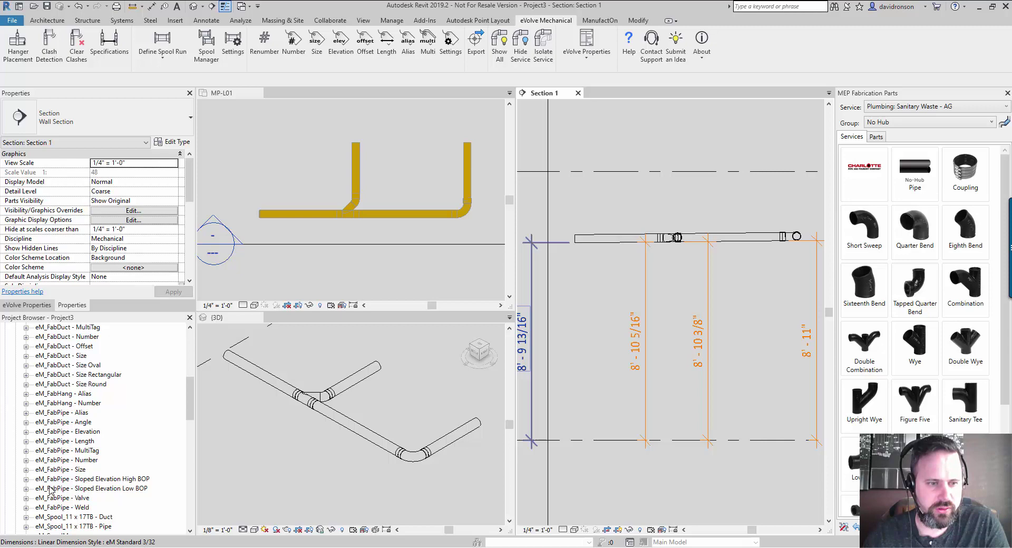
{"action": "double_click", "coordinate": [47, 434]}
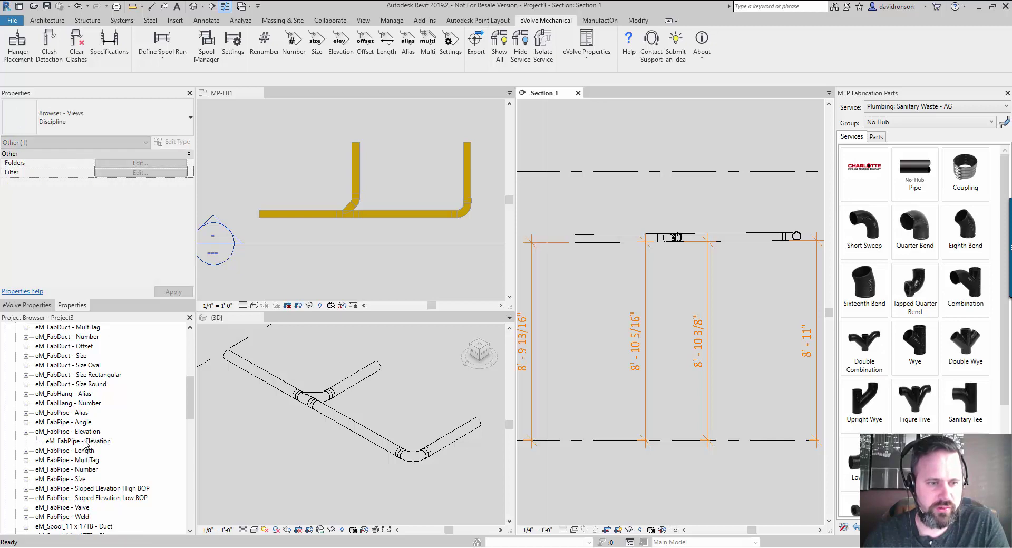
{"action": "right_click", "coordinate": [82, 441]}
{"action": "left_click", "coordinate": [63, 431]}
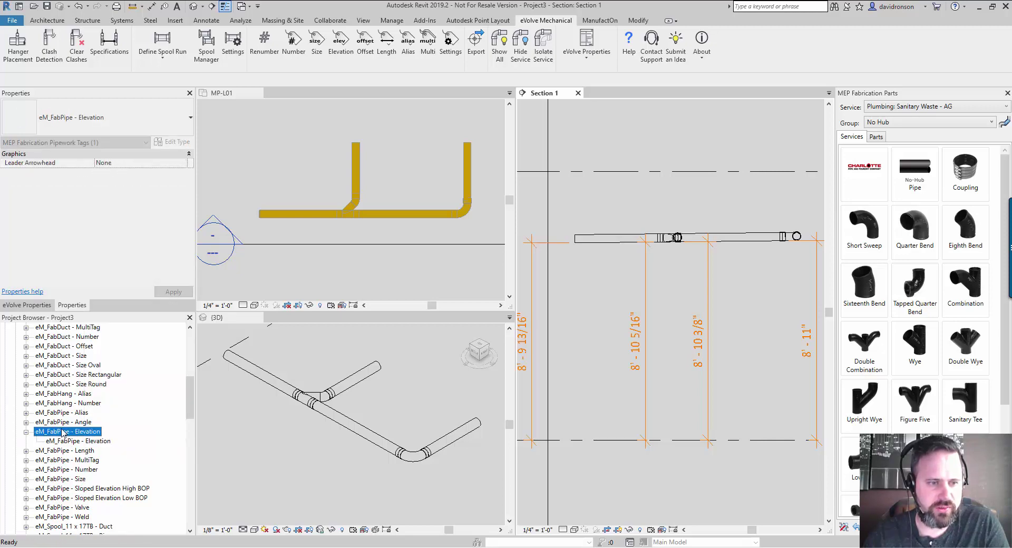
{"action": "right_click", "coordinate": [63, 431]}
{"action": "left_click", "coordinate": [103, 352]}
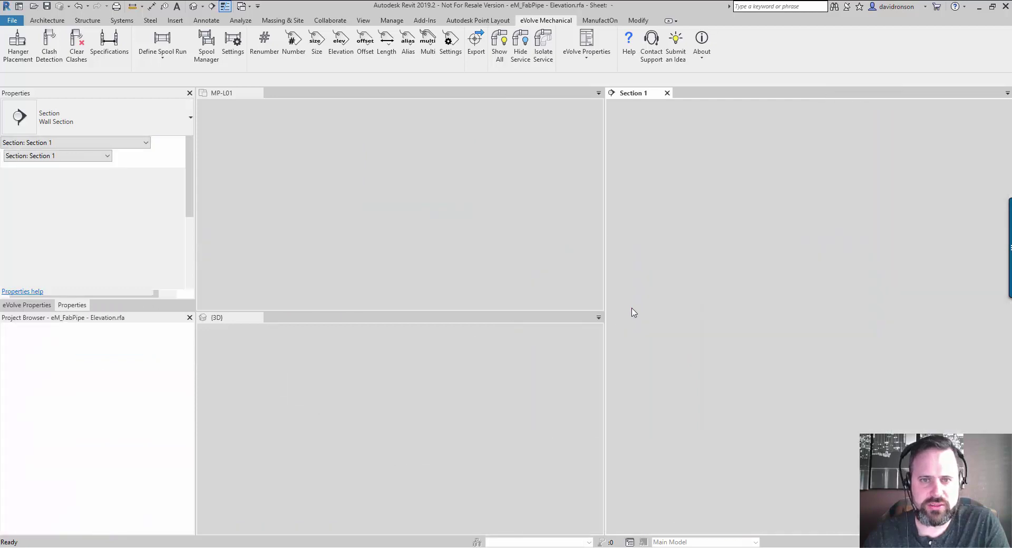
{"action": "left_click", "coordinate": [820, 305]}
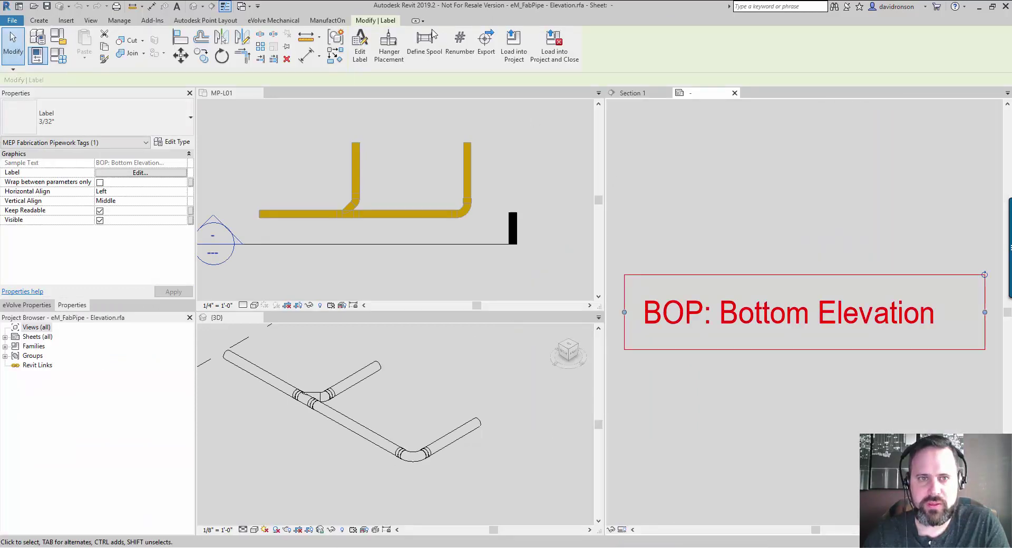
{"action": "left_click", "coordinate": [360, 43]}
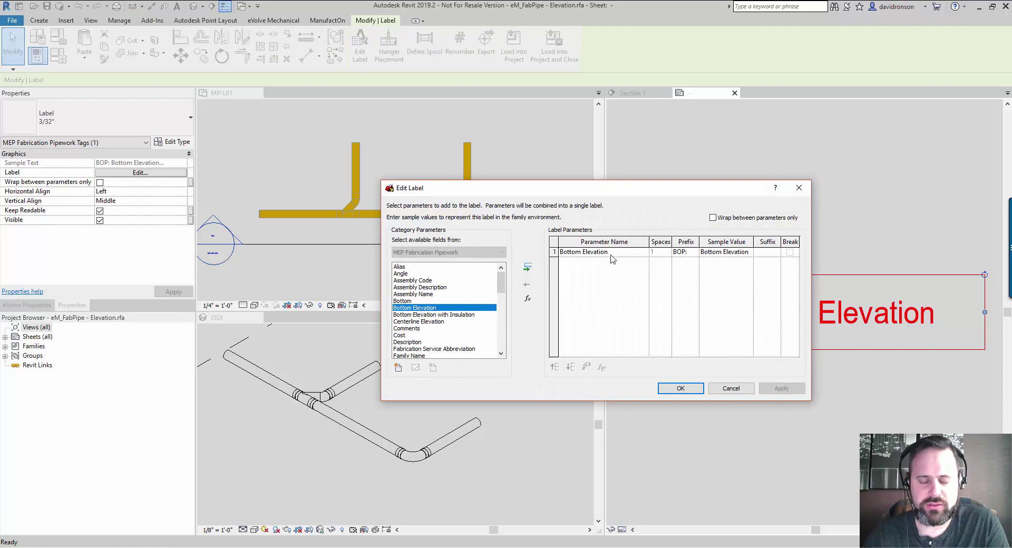
{"action": "left_click", "coordinate": [732, 391]}
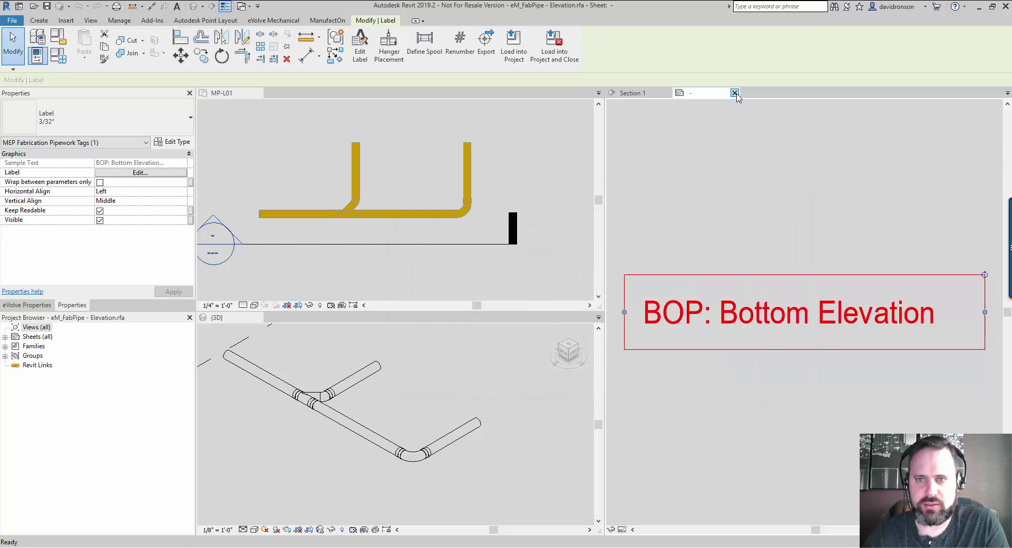
{"action": "left_click", "coordinate": [735, 93]}
{"action": "left_click", "coordinate": [528, 285]}
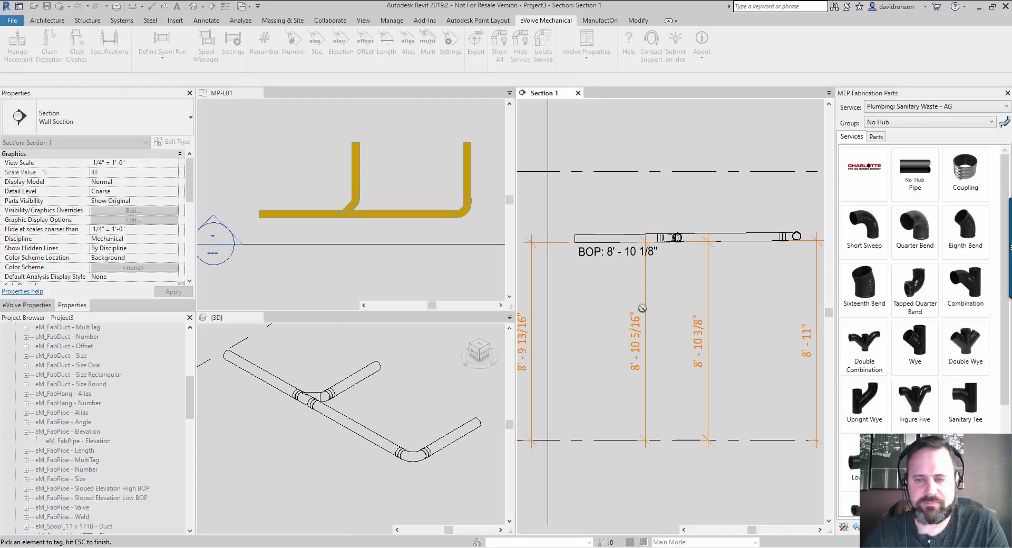
- Finish placing elevation tags and move the BOP tag down-left off the pipe
{"action": "key", "text": "Escape"}
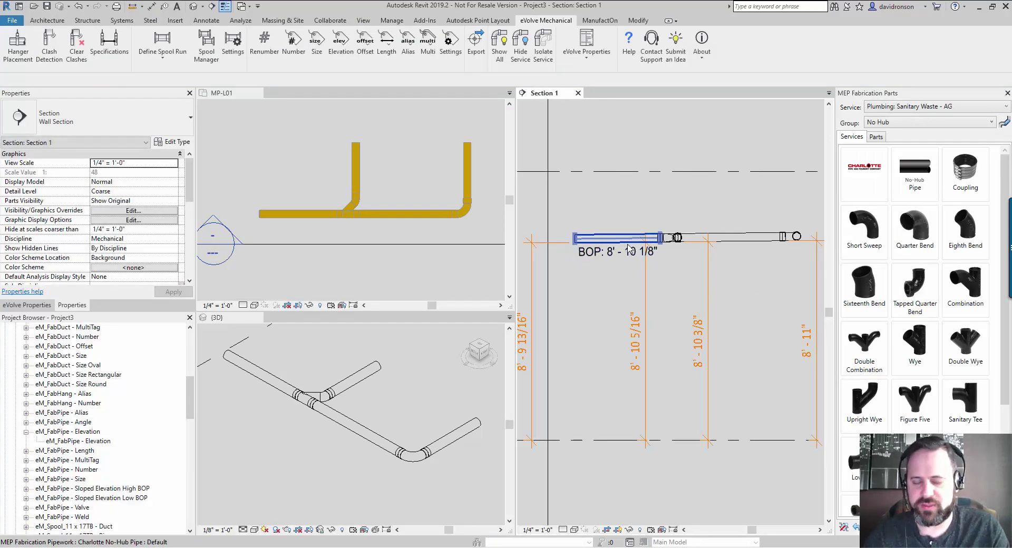
{"action": "middle_click_drag", "start_coordinate": [605, 296], "coordinate": [633, 297]}
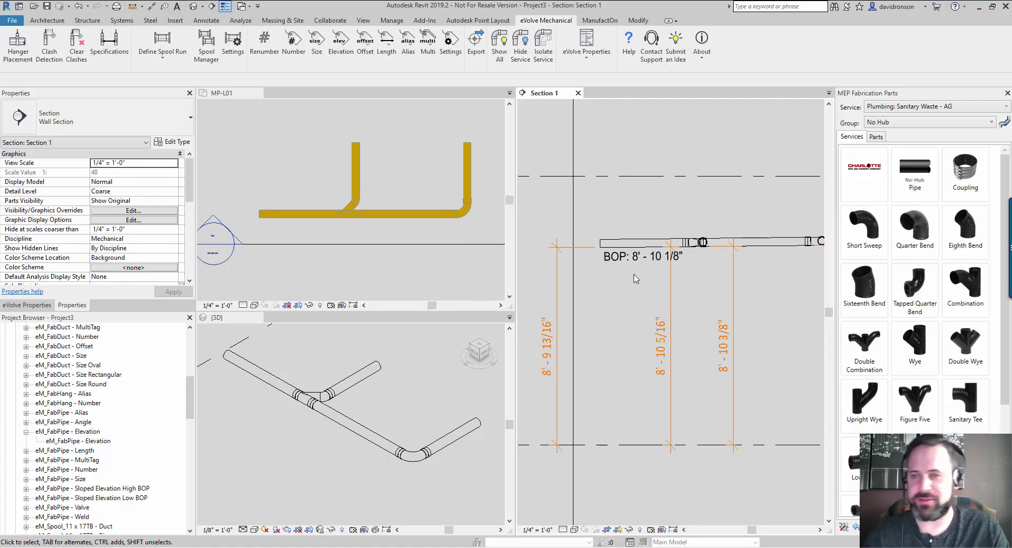
{"action": "scroll", "coordinate": [633, 274], "scroll_direction": "up", "scroll_amount": 2}
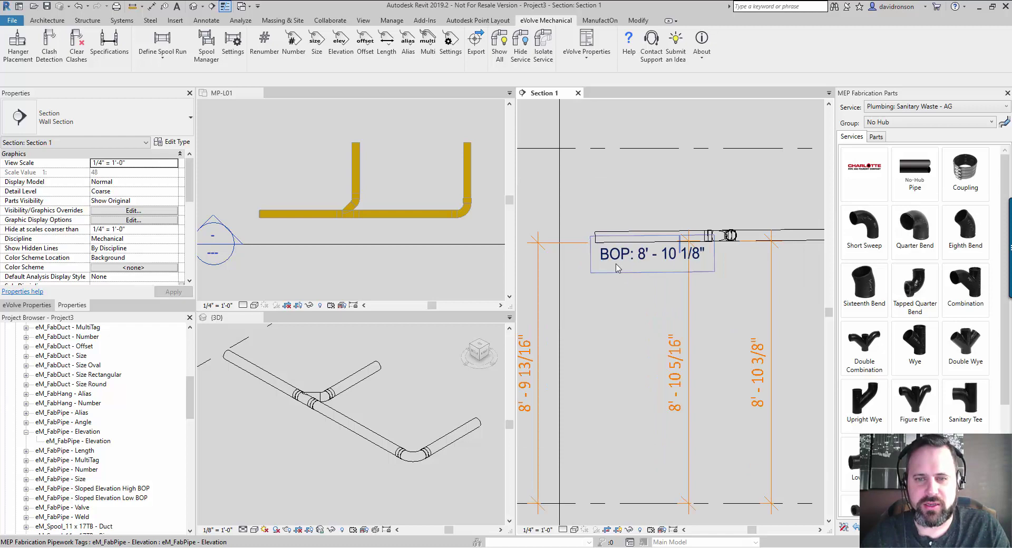
{"action": "left_click", "coordinate": [718, 253]}
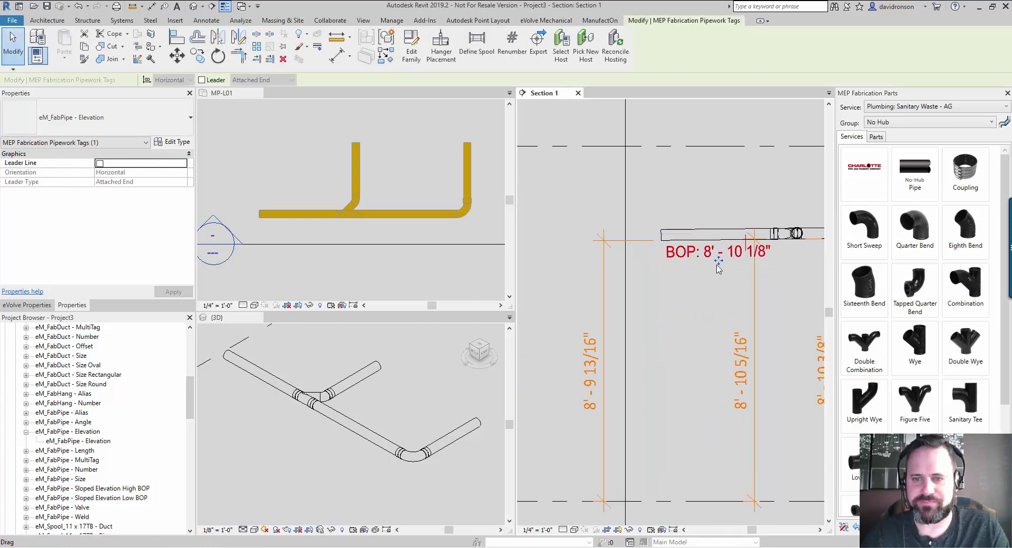
{"action": "left_click_drag", "start_coordinate": [713, 265], "coordinate": [674, 287]}
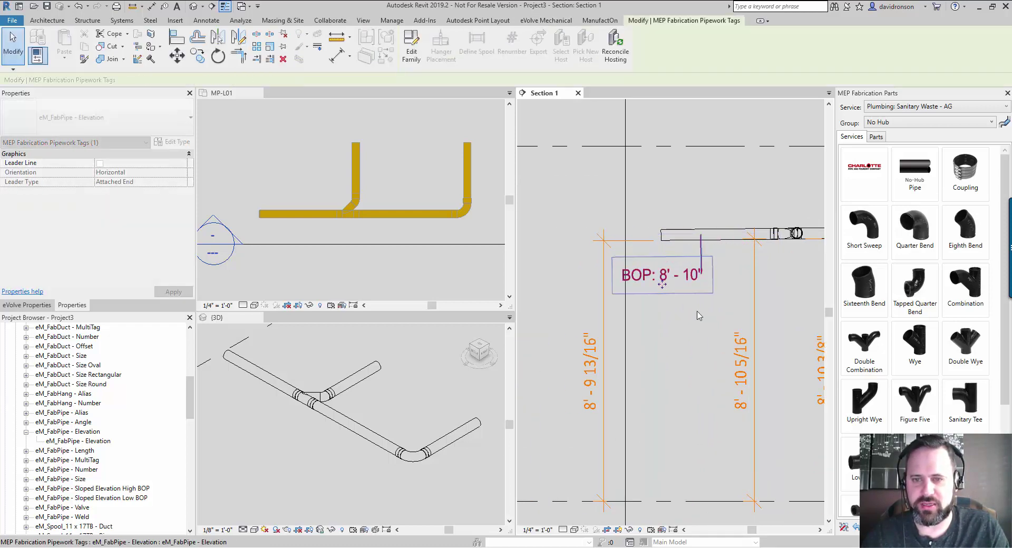
{"action": "left_click", "coordinate": [696, 276]}
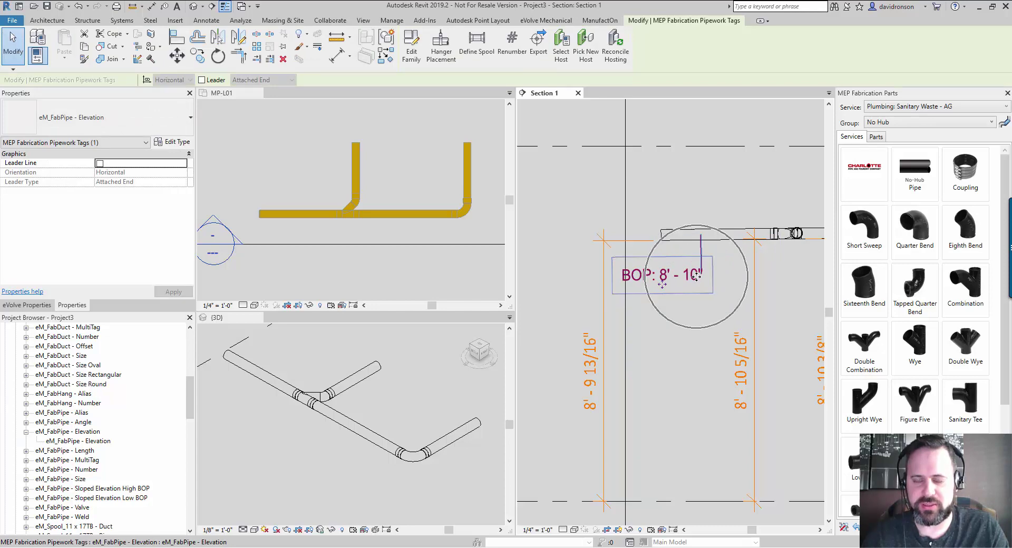
- Slide the BOP tag left along the pipe, then return it beneath the pipe run
{"action": "left_click_drag", "start_coordinate": [663, 290], "coordinate": [569, 286]}
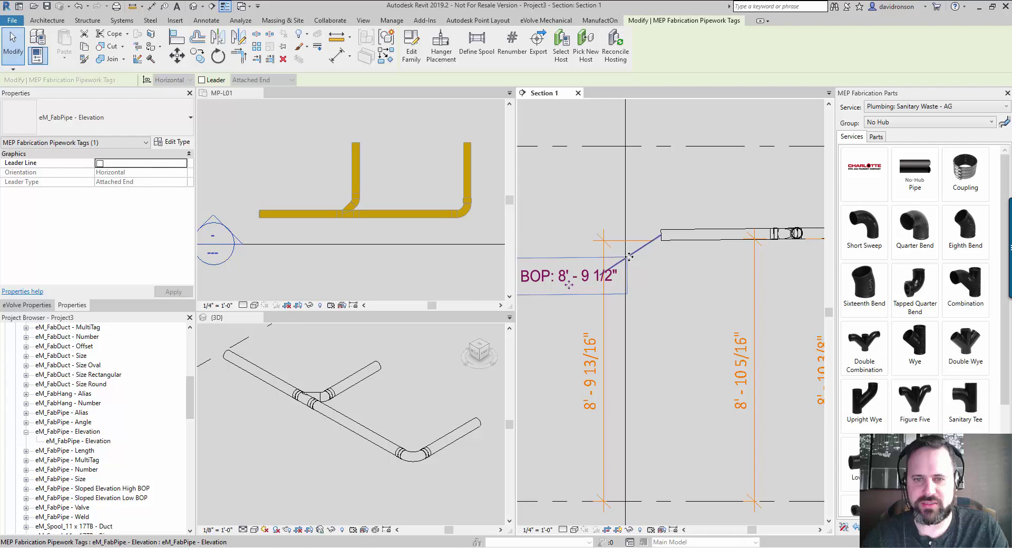
{"action": "key", "text": "Escape"}
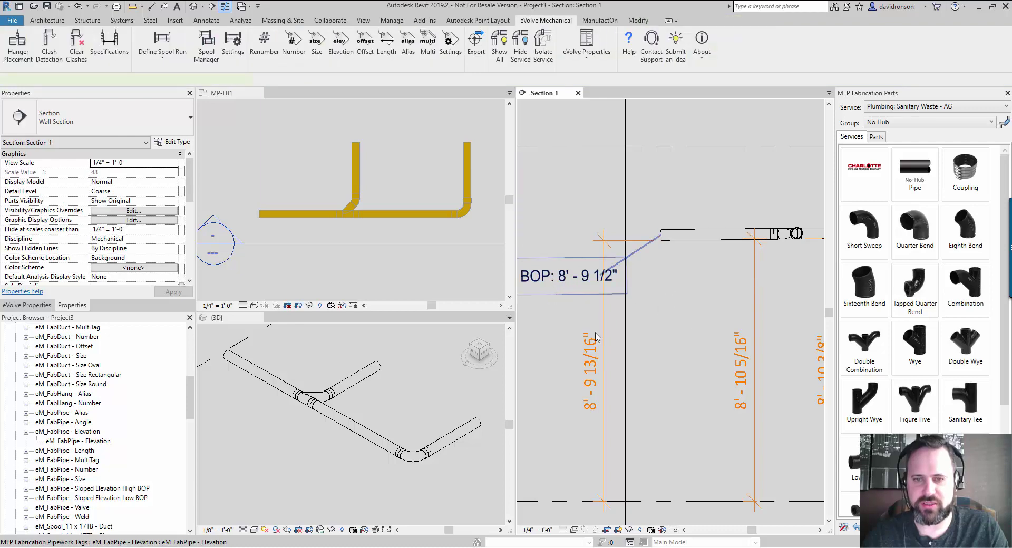
{"action": "left_click", "coordinate": [568, 286]}
{"action": "key", "text": "Escape"}
{"action": "left_click", "coordinate": [568, 286]}
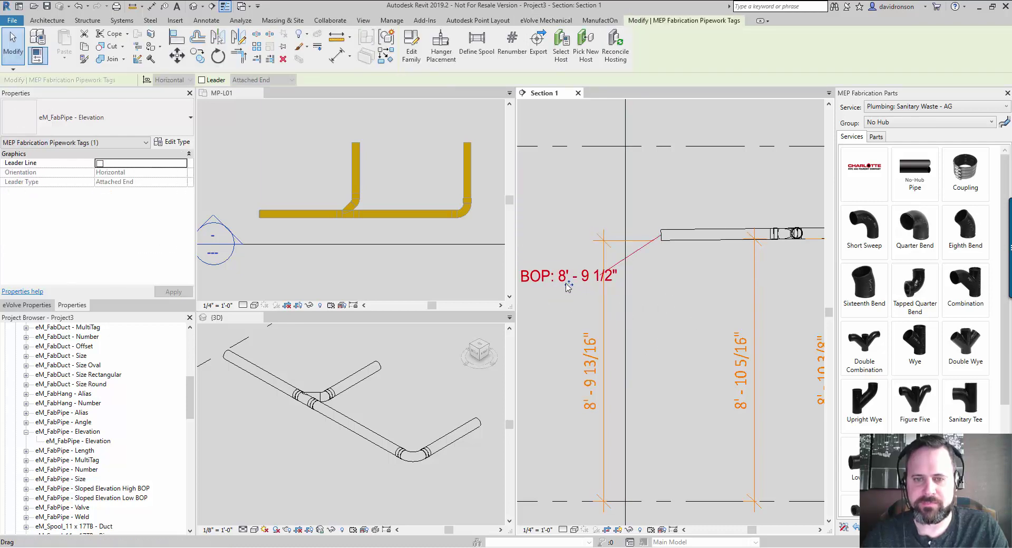
{"action": "left_click_drag", "start_coordinate": [568, 286], "coordinate": [704, 259]}
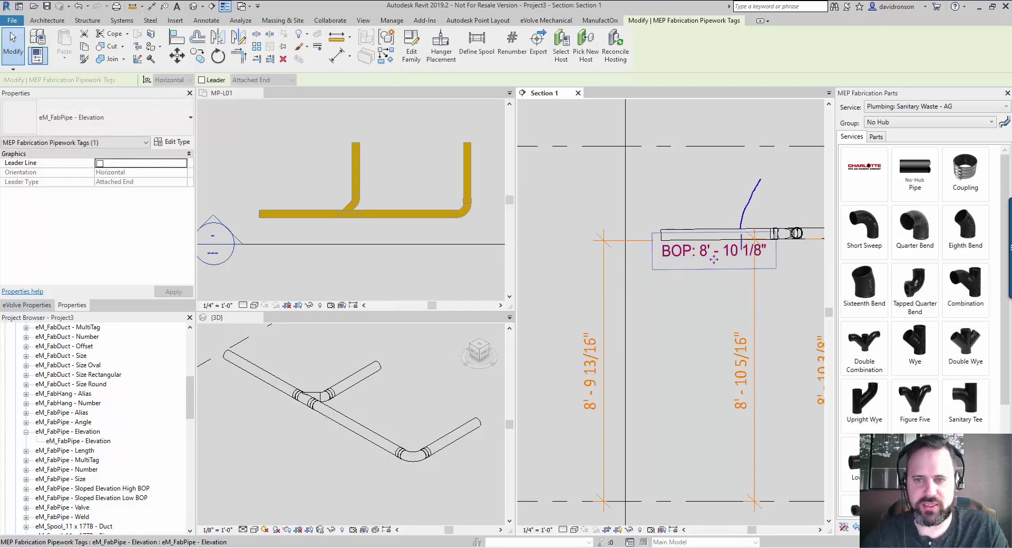
{"action": "left_click_drag", "start_coordinate": [753, 210], "coordinate": [759, 204]}
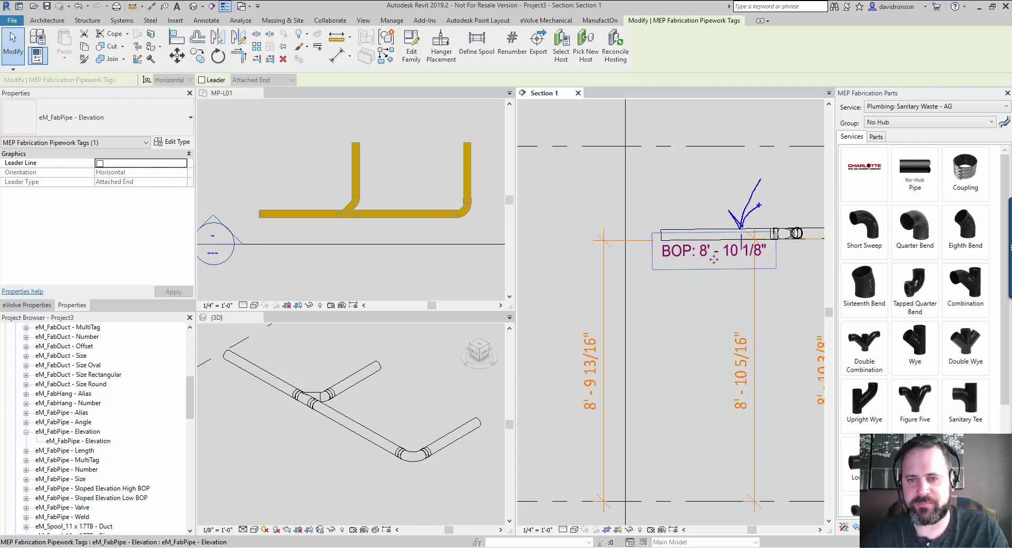
{"action": "key", "text": "Escape"}
- Turn on a leader for the BOP tag and pull it toward the pipe's left end
{"action": "left_click", "coordinate": [297, 143]}
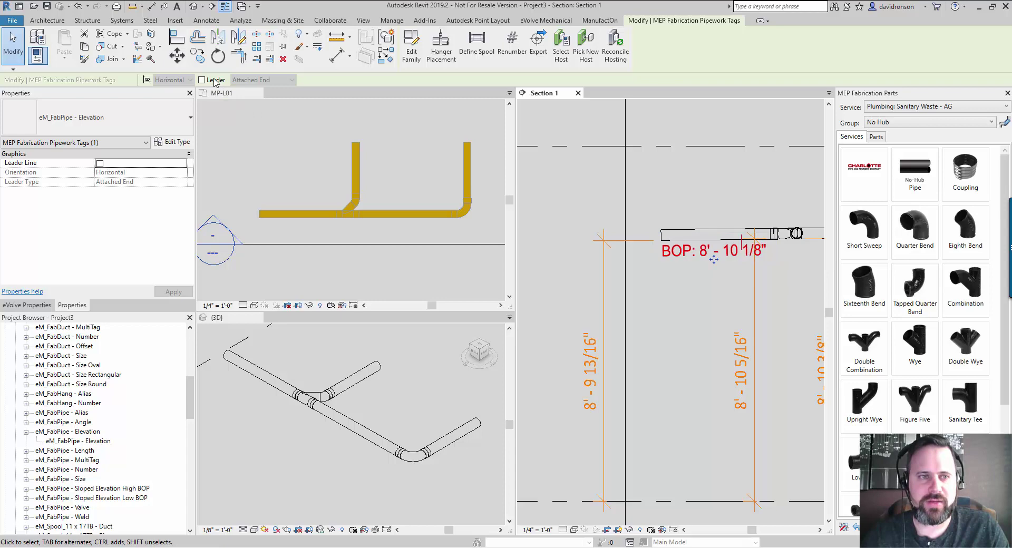
{"action": "left_click", "coordinate": [201, 80]}
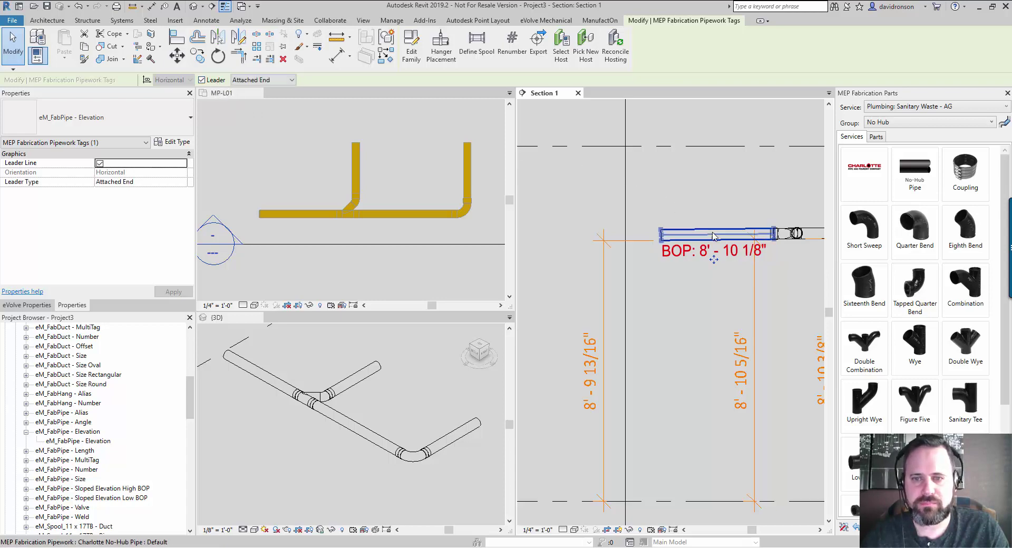
{"action": "left_click_drag", "start_coordinate": [715, 242], "coordinate": [630, 237]}
{"action": "key", "text": "Escape"}
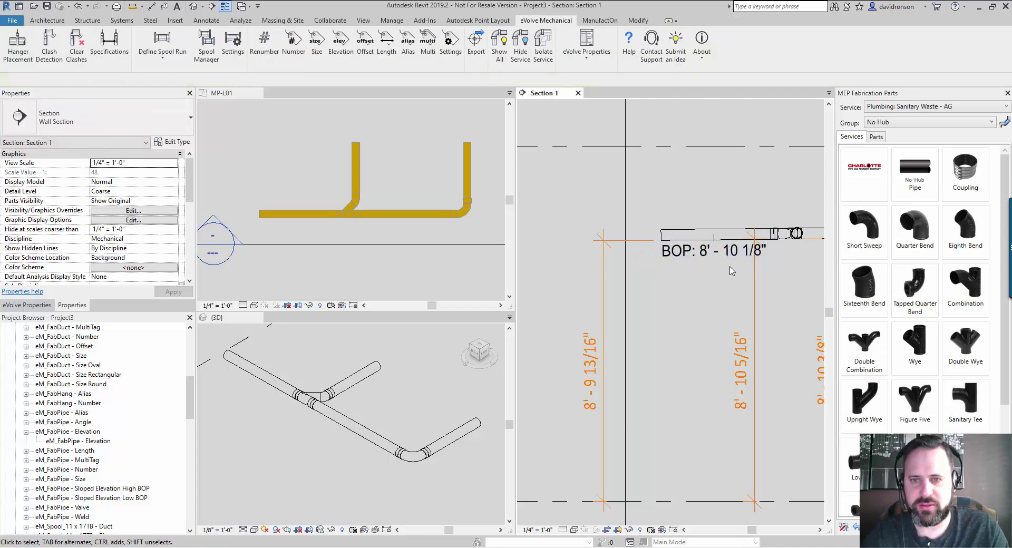
{"action": "left_click", "coordinate": [713, 243]}
{"action": "left_click_drag", "start_coordinate": [714, 240], "coordinate": [635, 234]}
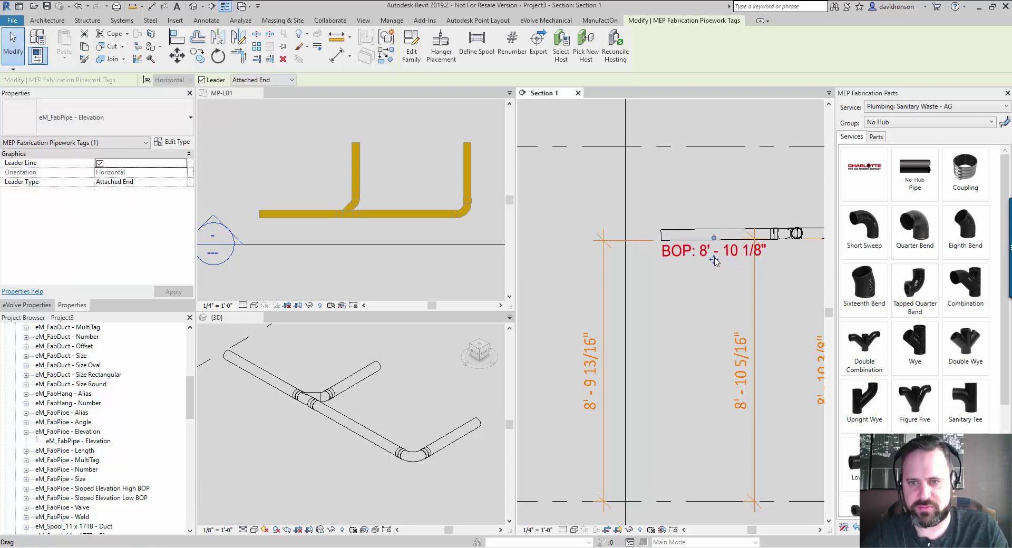
{"action": "left_click_drag", "start_coordinate": [715, 261], "coordinate": [632, 247]}
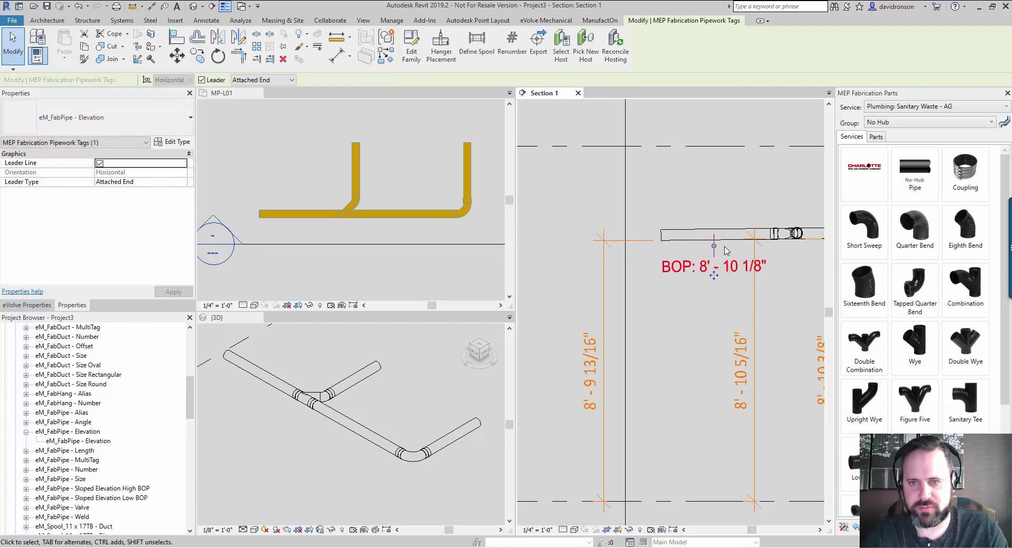
- Give the leader a free end on the pipe's left end, so the tag reads 8' - 9 3/4"
{"action": "left_click", "coordinate": [280, 82]}
{"action": "left_click", "coordinate": [253, 97]}
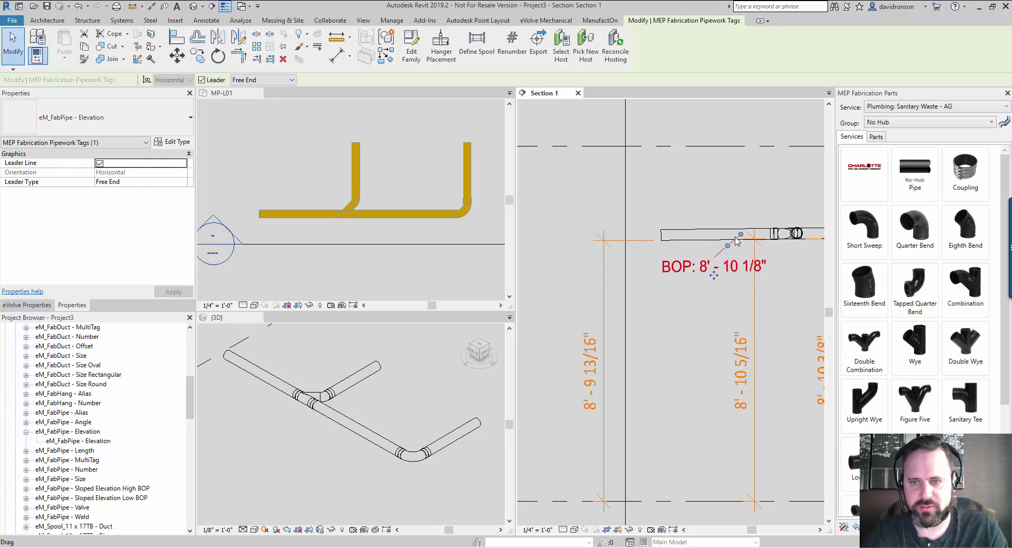
{"action": "left_click_drag", "start_coordinate": [735, 234], "coordinate": [661, 235]}
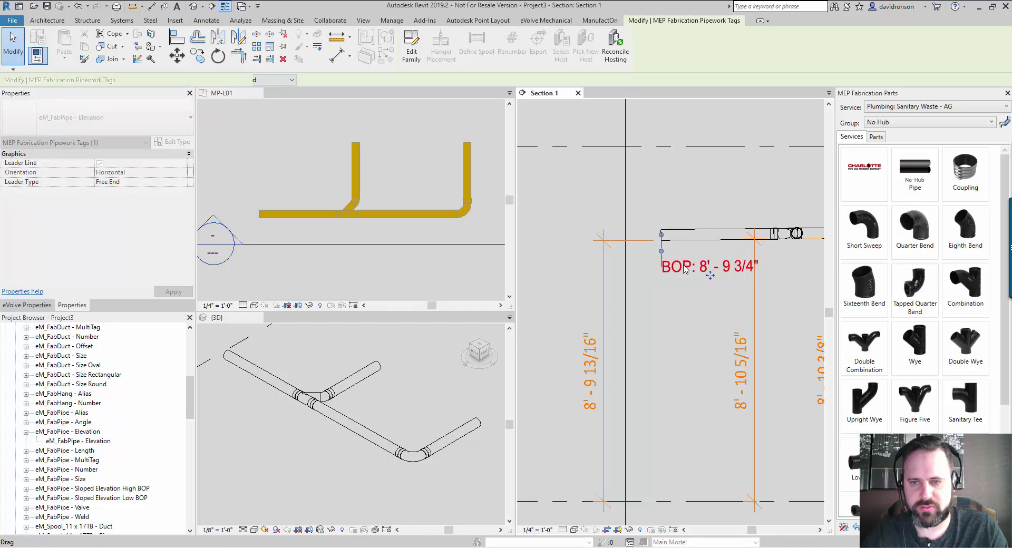
{"action": "left_click", "coordinate": [712, 325]}
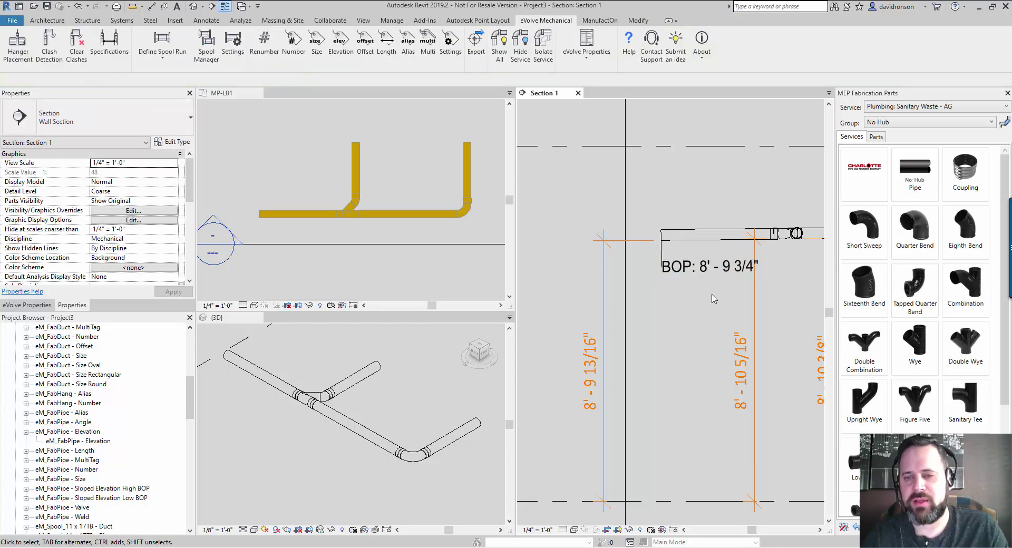
- Move the BOP tag beneath the pipe to read 8' - 10 1/8", then start the Elevation tag tool
{"action": "left_click", "coordinate": [710, 275]}
{"action": "mouse_move", "coordinate": [710, 275]}
{"action": "left_mouse_down"}
{"action": "mouse_move", "coordinate": [709, 313]}
{"action": "mouse_move", "coordinate": [710, 265]}
{"action": "left_mouse_up"}
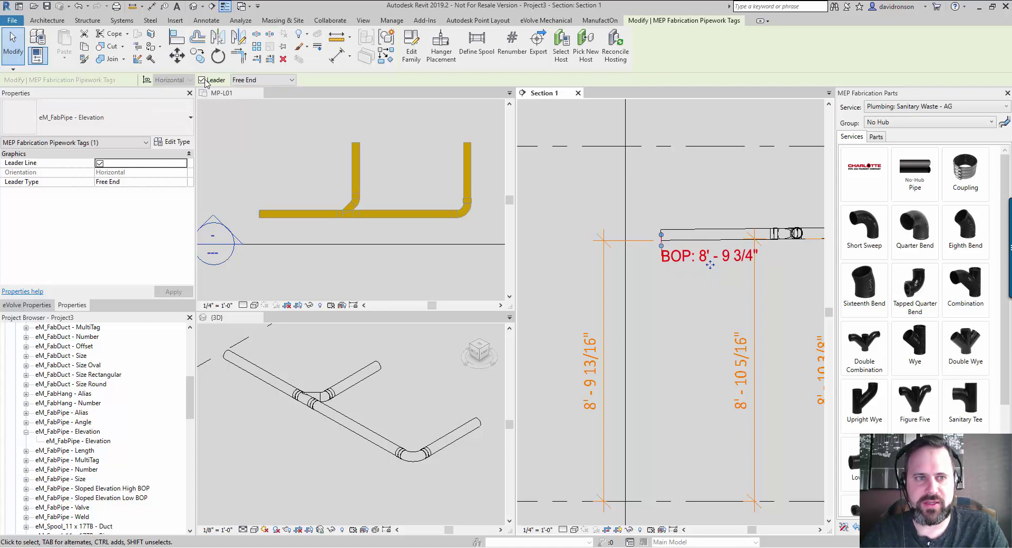
{"action": "left_click", "coordinate": [699, 307]}
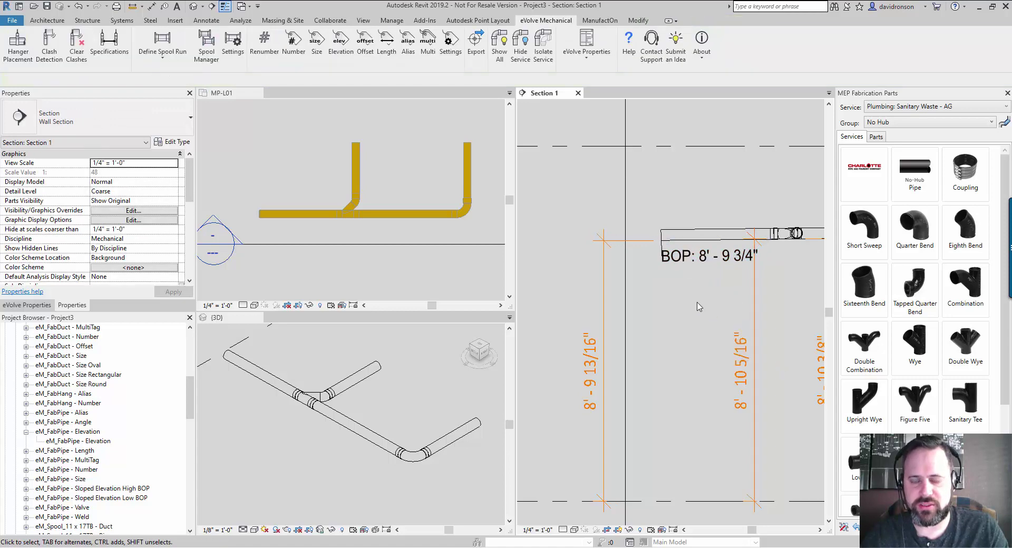
{"action": "left_click", "coordinate": [685, 256]}
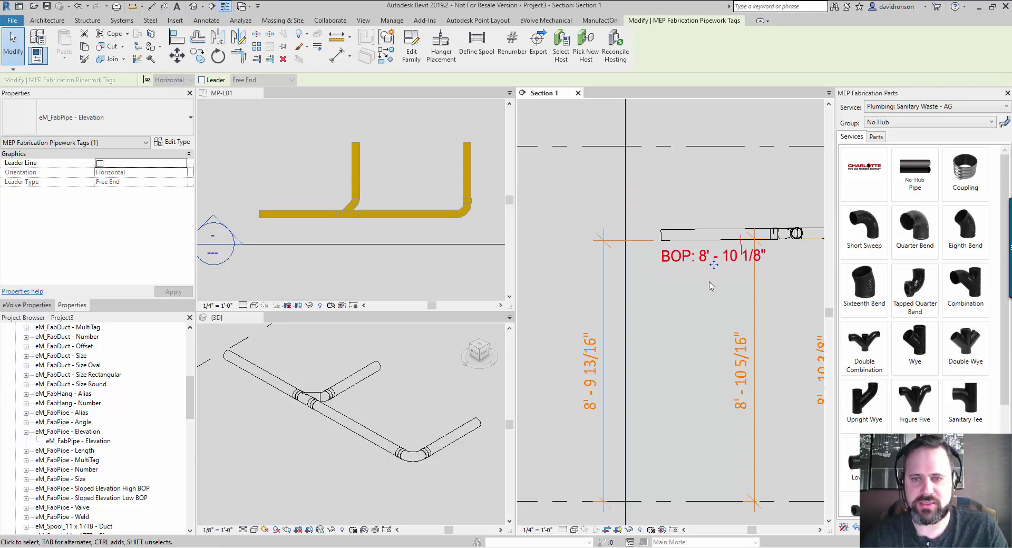
{"action": "left_click", "coordinate": [710, 285]}
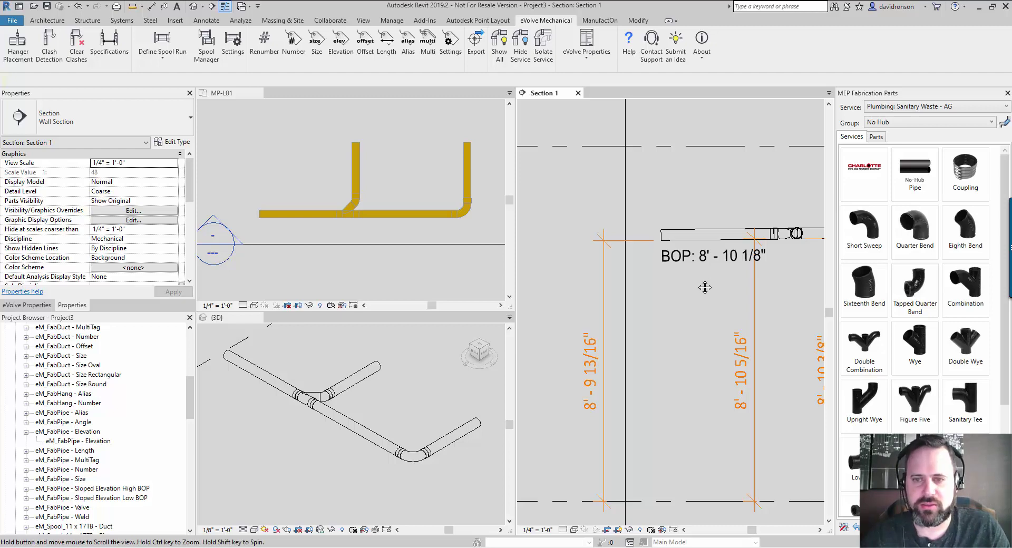
{"action": "middle_click_drag", "start_coordinate": [705, 285], "coordinate": [696, 292]}
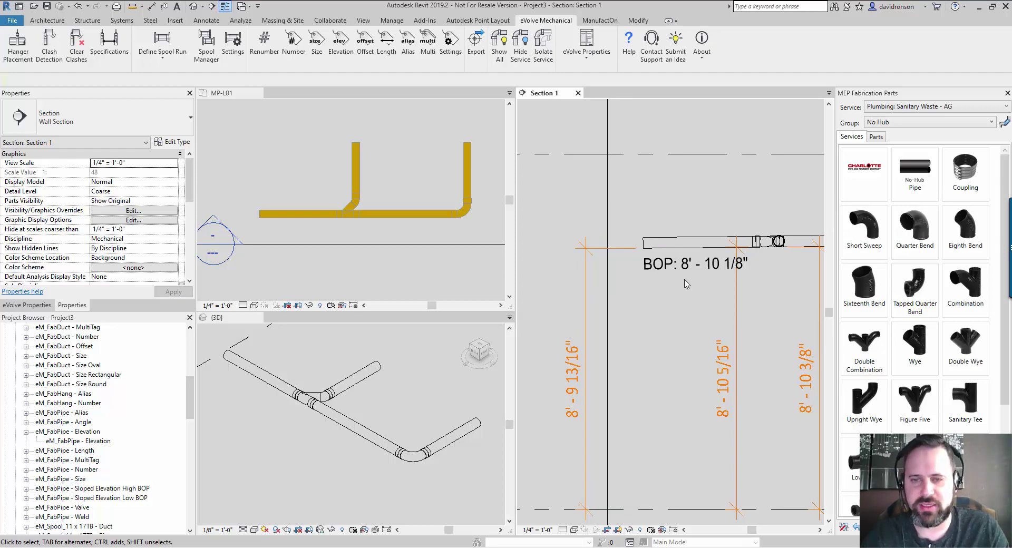
{"action": "left_click", "coordinate": [702, 269]}
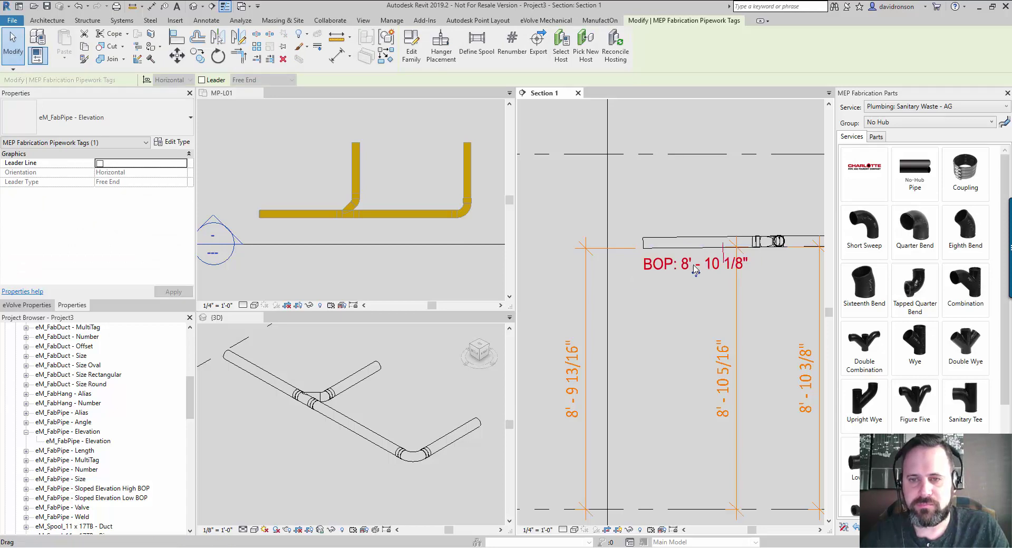
{"action": "key", "text": "Escape"}
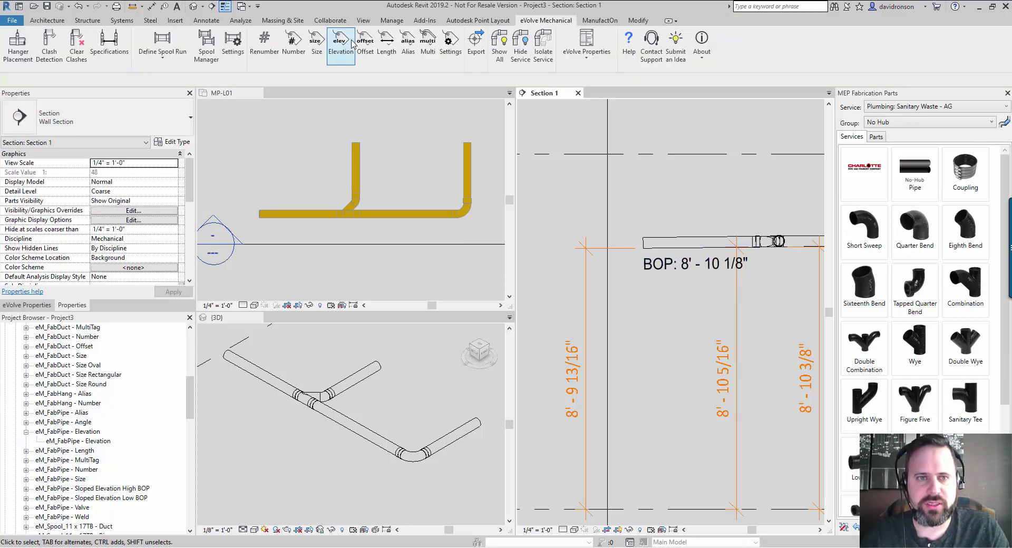
{"action": "left_click", "coordinate": [340, 42]}
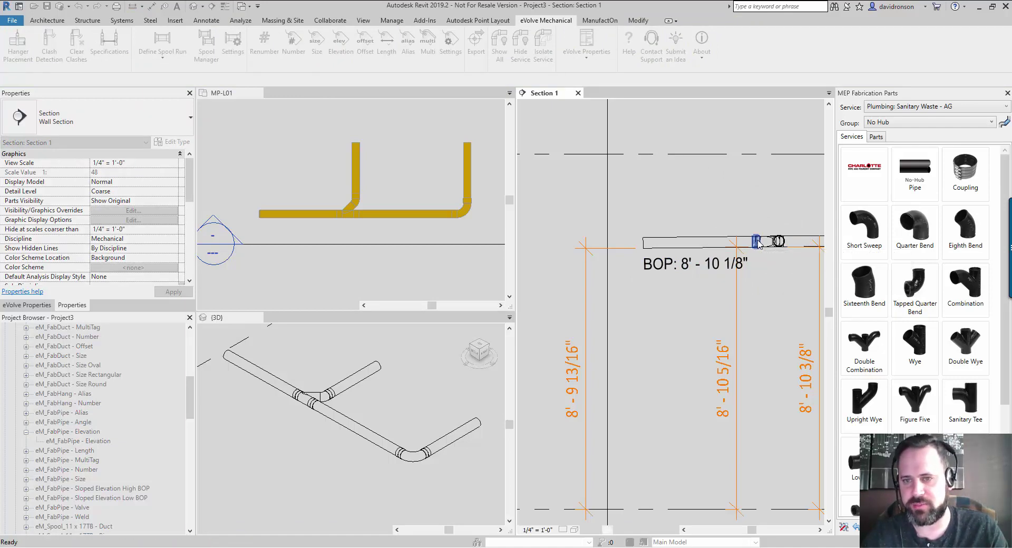
- Place one more elevation tag on the pipe, then delete the BOP elevation tag
{"action": "left_click", "coordinate": [753, 265]}
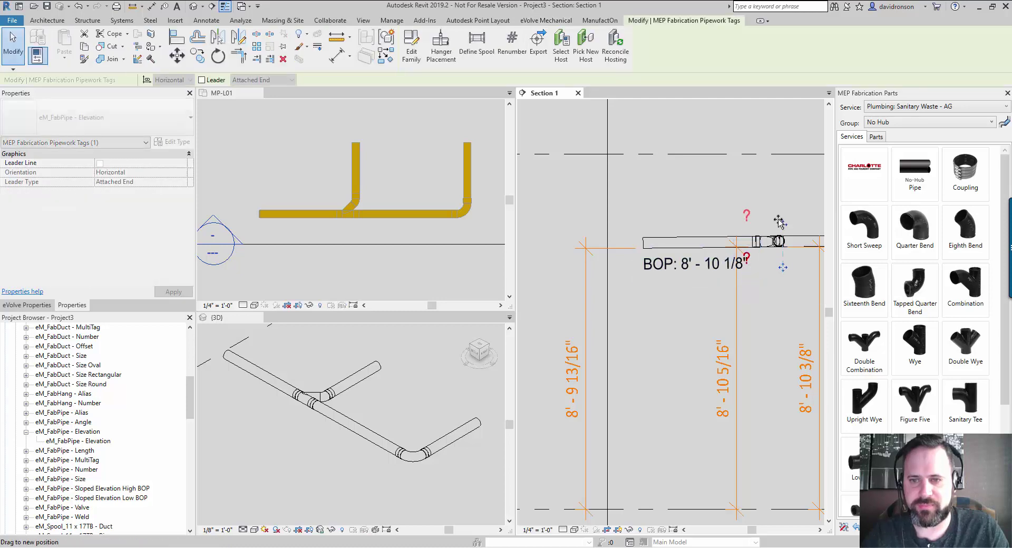
{"action": "left_click", "coordinate": [782, 295]}
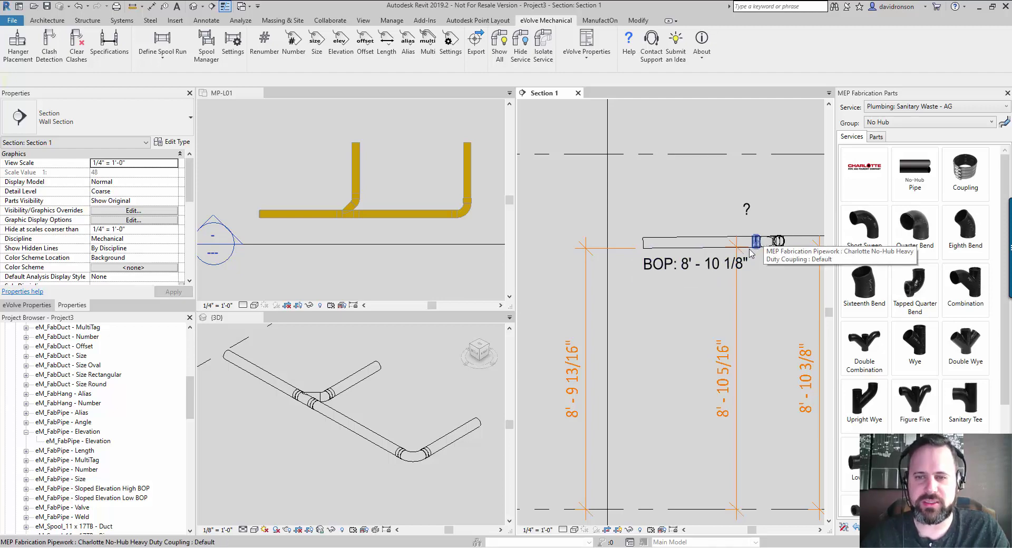
{"action": "left_click", "coordinate": [714, 272]}
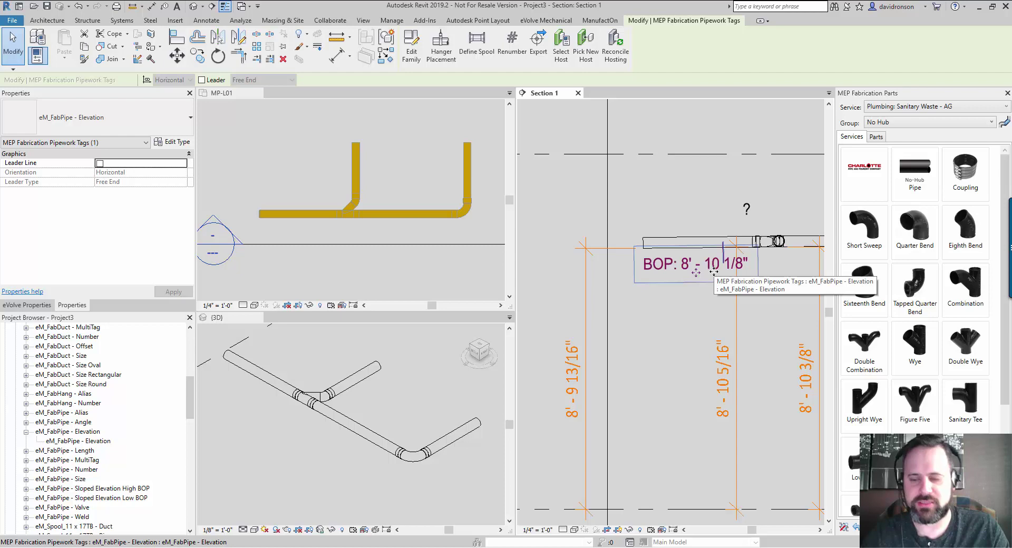
{"action": "key", "text": "Delete"}
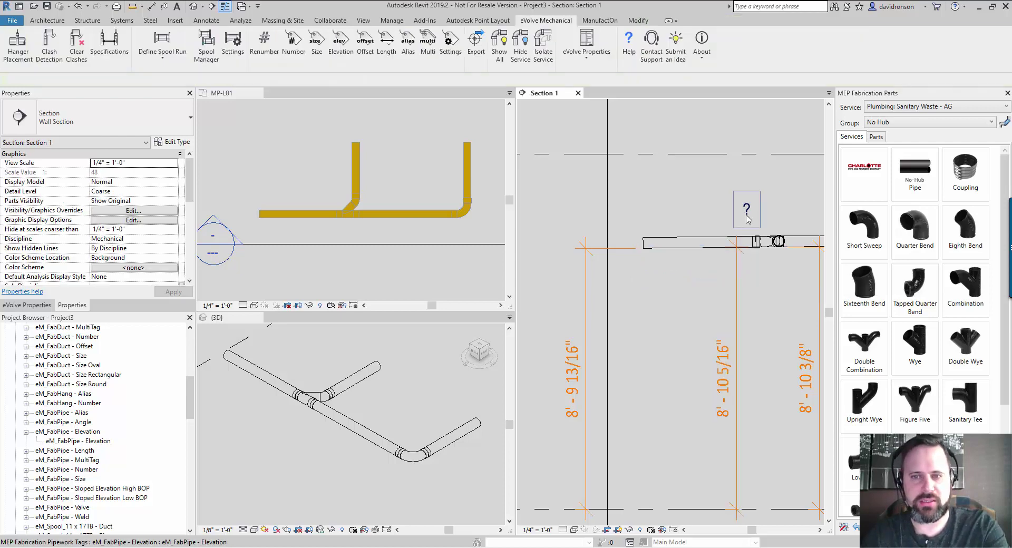
- Open the eM_FabPipe - Sloped Elevation Low BOP tag family for editing from the Project Browser
{"action": "left_click", "coordinate": [27, 431]}
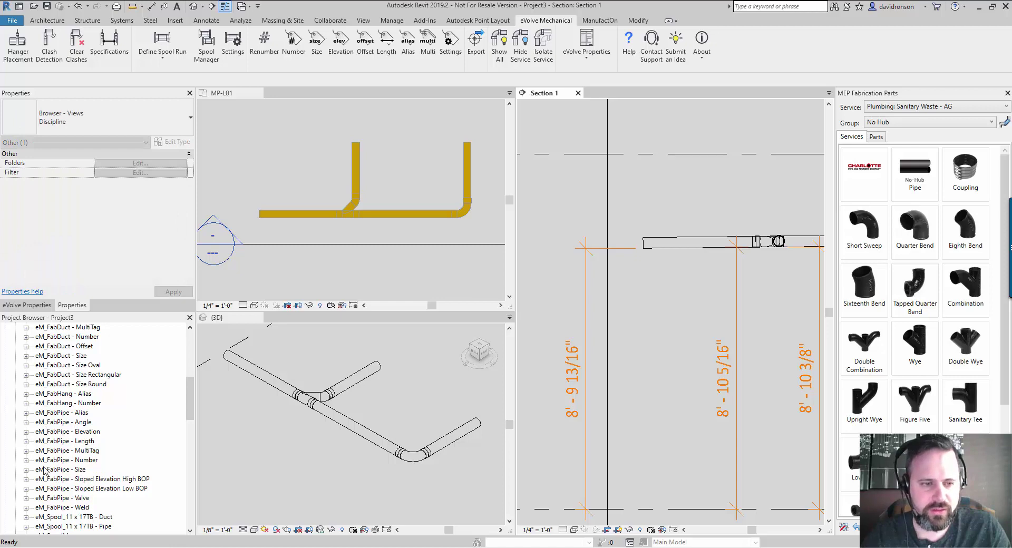
{"action": "scroll", "coordinate": [29, 488], "scroll_direction": "down", "scroll_amount": 2}
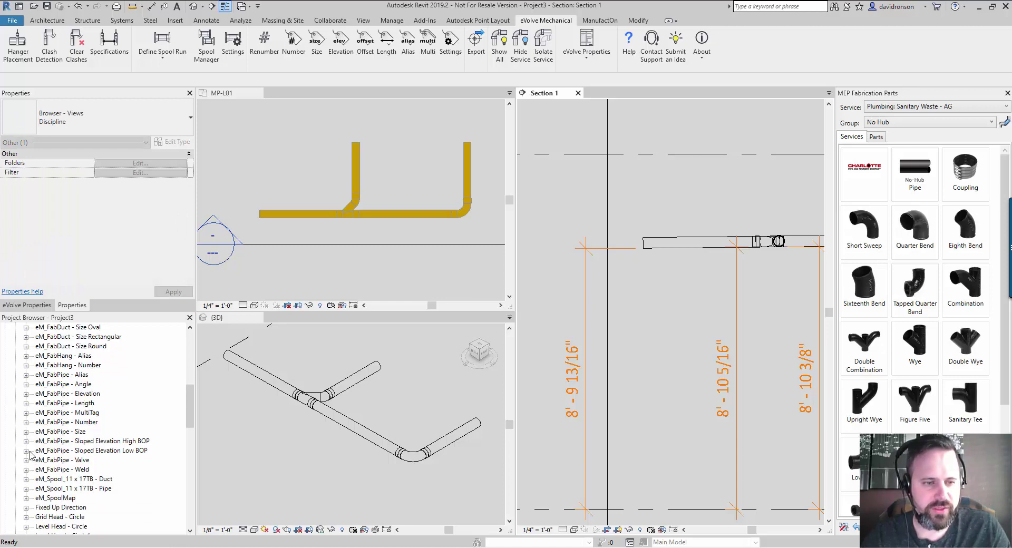
{"action": "left_click", "coordinate": [26, 451]}
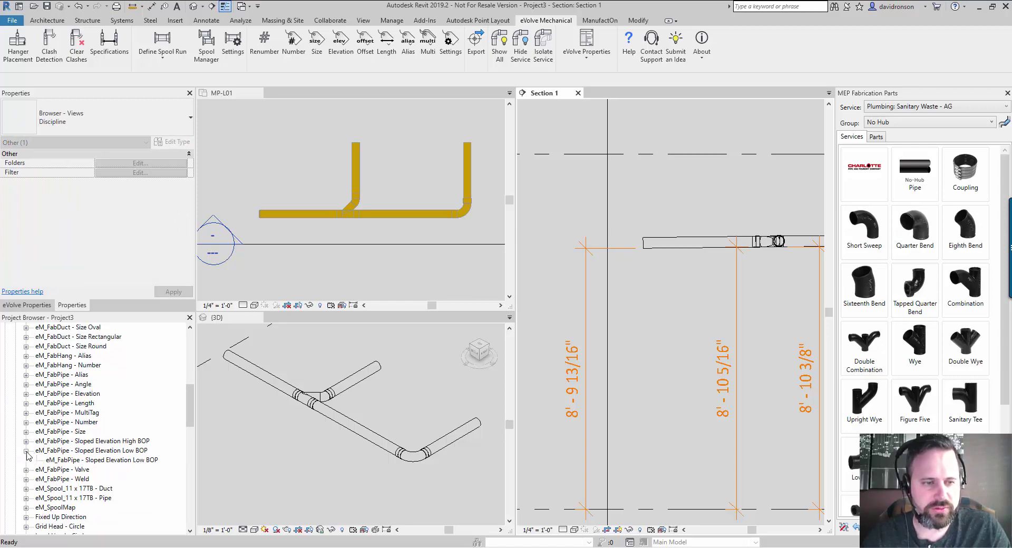
{"action": "right_click", "coordinate": [62, 460]}
{"action": "left_click", "coordinate": [87, 373]}
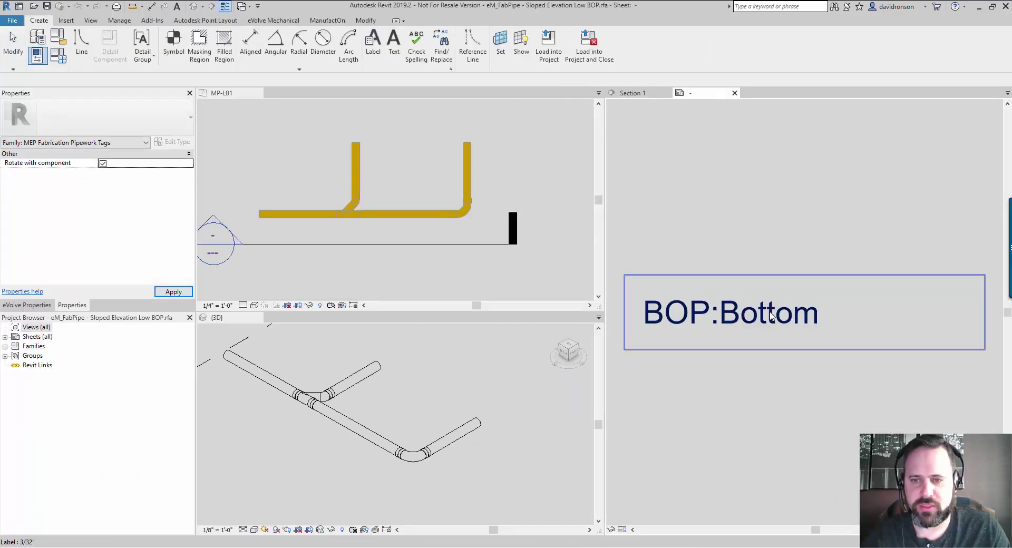
- Review the BOP:Bottom label's parameters in Edit Label, then cancel without changes
{"action": "left_click", "coordinate": [771, 315]}
{"action": "left_click", "coordinate": [360, 48]}
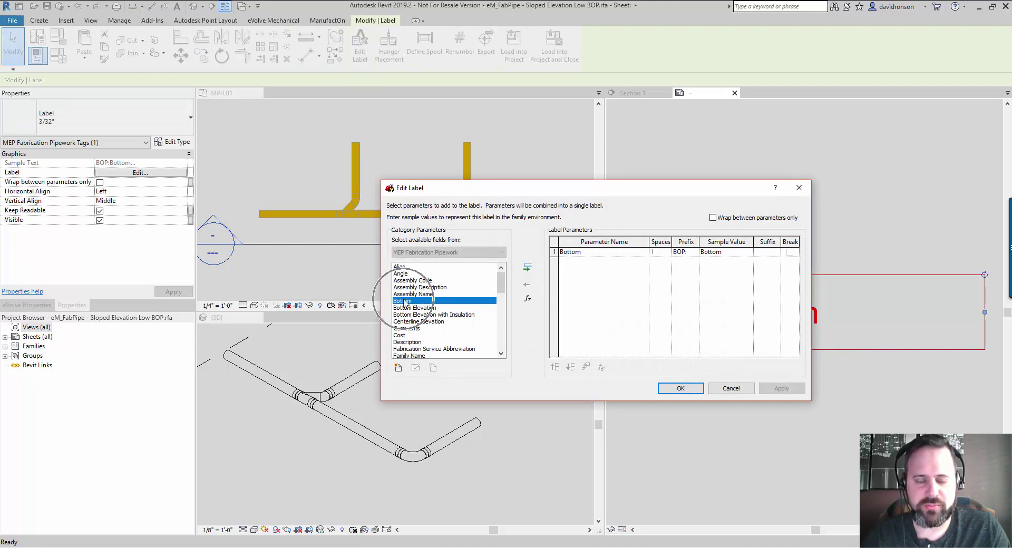
{"action": "left_click_drag", "start_coordinate": [501, 282], "coordinate": [498, 332]}
{"action": "left_click", "coordinate": [398, 329]}
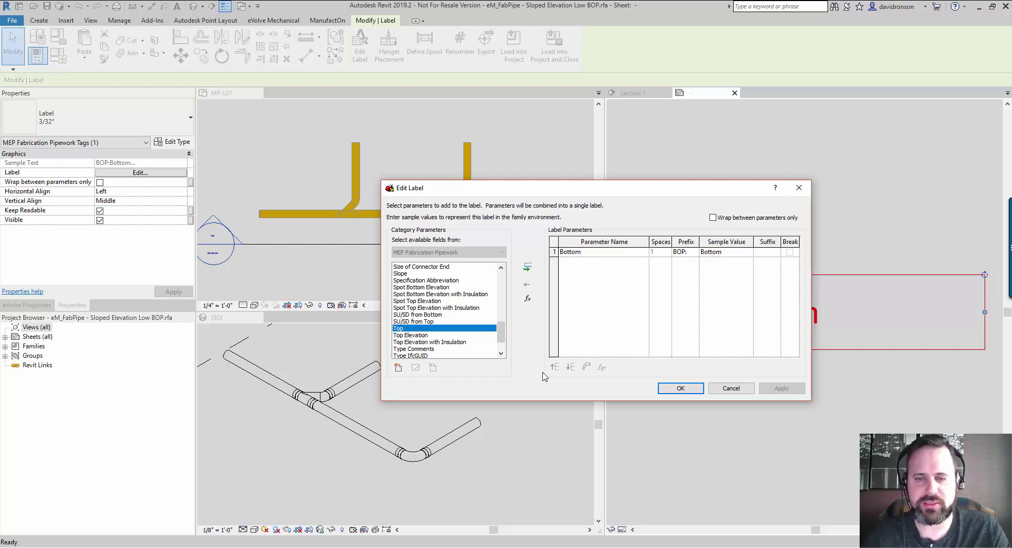
{"action": "left_click", "coordinate": [732, 388]}
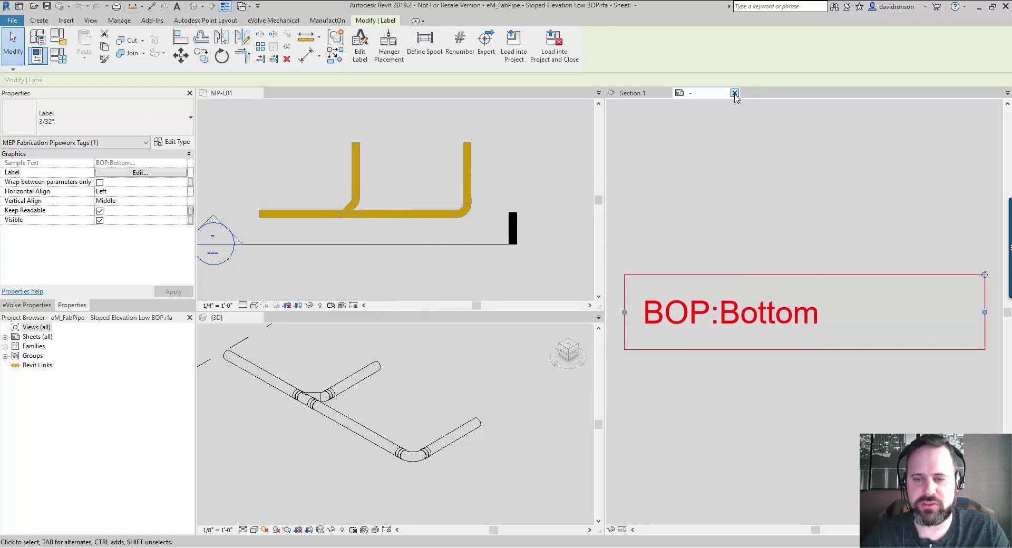
- Close the family unsaved and place the Low BOP tag without leader, reading BOP:8' - 9 13/16"
{"action": "left_click", "coordinate": [734, 93]}
{"action": "left_click", "coordinate": [527, 287]}
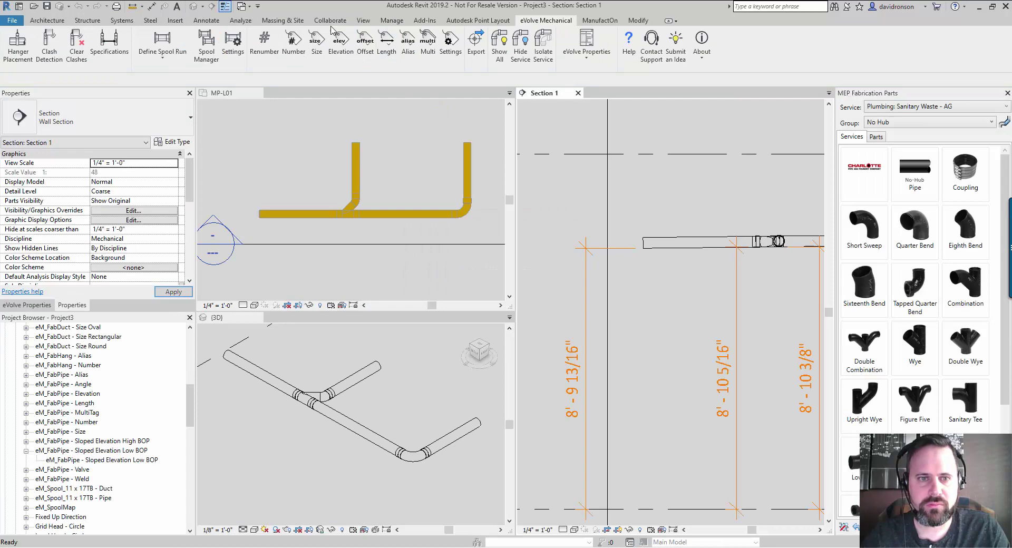
{"action": "left_click_drag", "start_coordinate": [57, 463], "coordinate": [659, 258]}
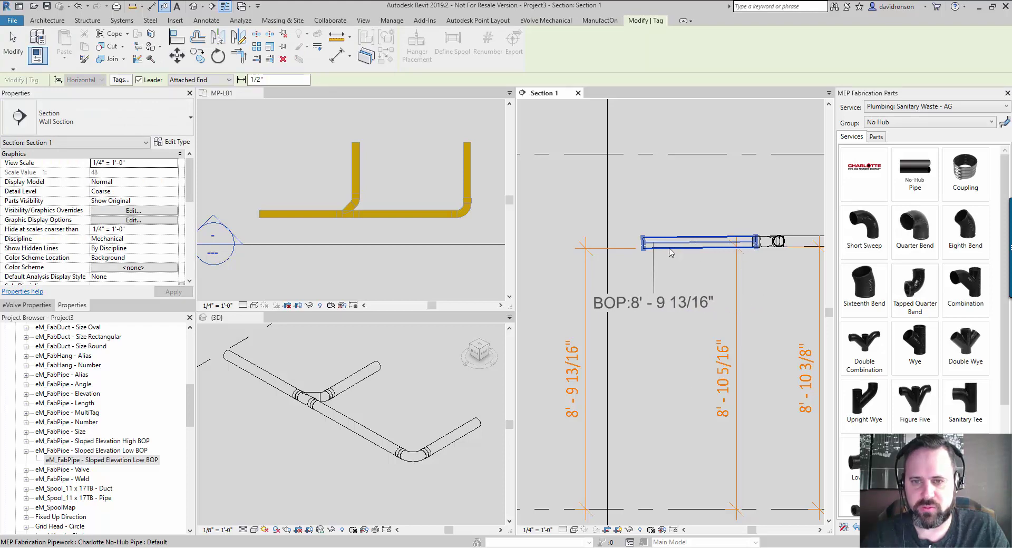
{"action": "left_click", "coordinate": [738, 247]}
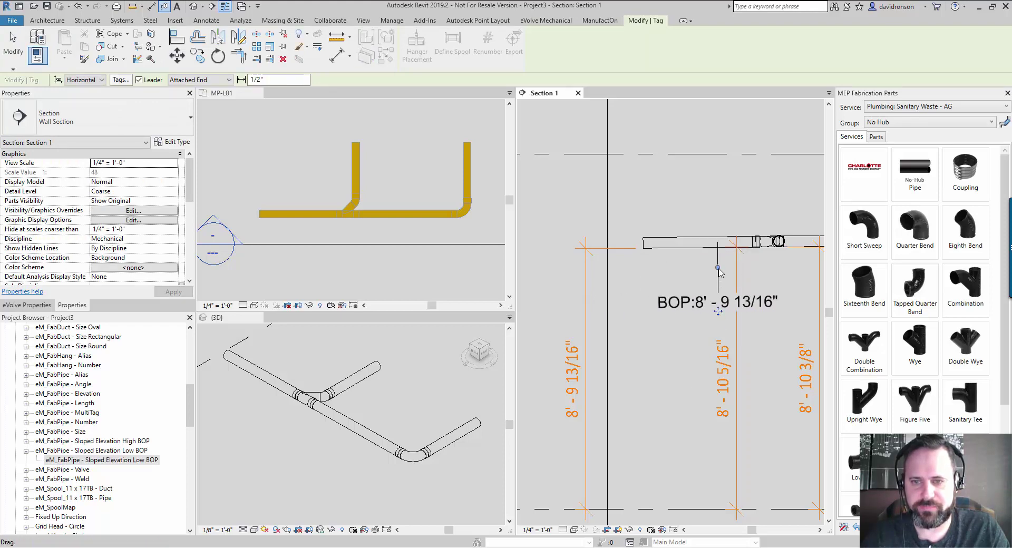
{"action": "left_click_drag", "start_coordinate": [717, 267], "coordinate": [672, 268]}
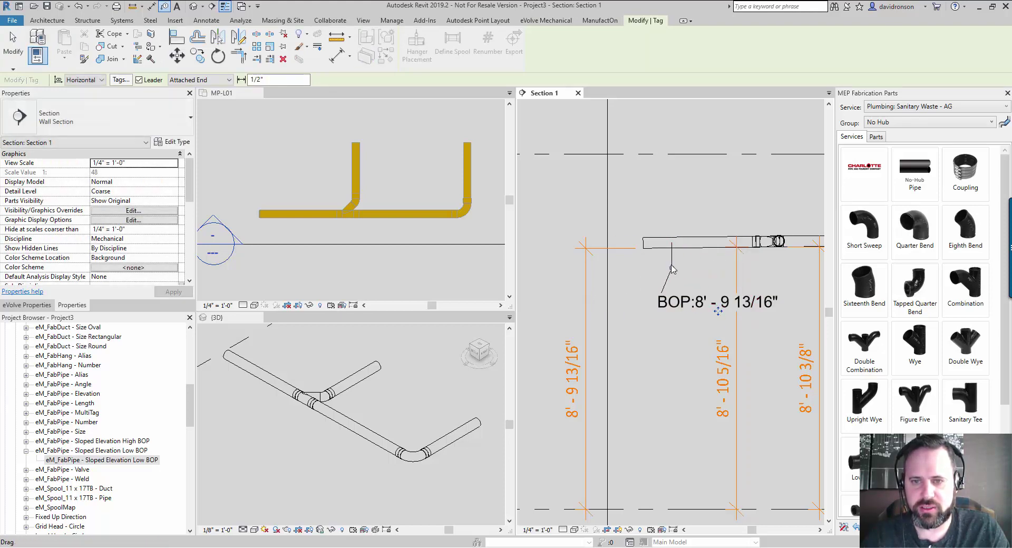
{"action": "left_click", "coordinate": [139, 80]}
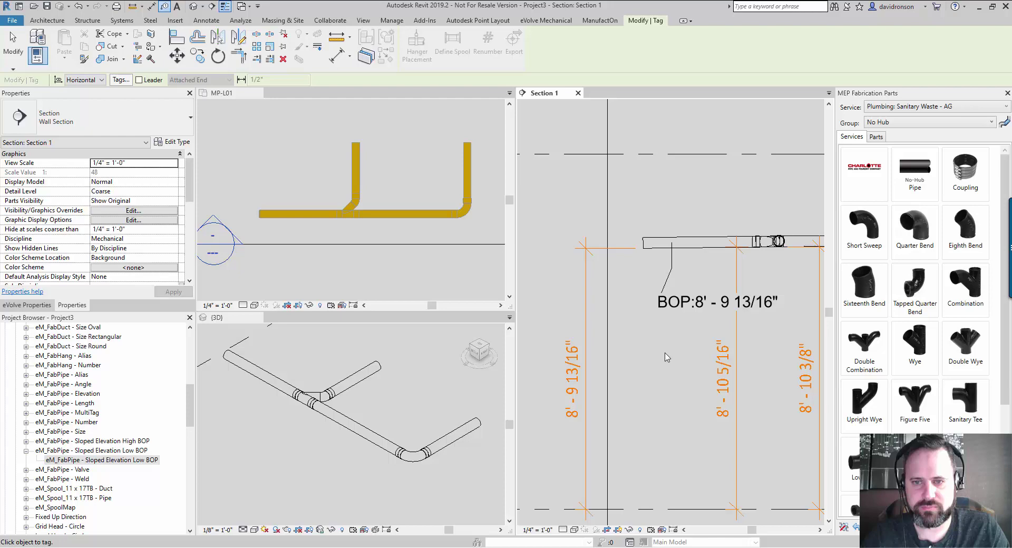
{"action": "key", "text": "Escape"}
- Move the BOP:8' - 9 13/16" tag up to sit just above the pipe
{"action": "left_click", "coordinate": [695, 295]}
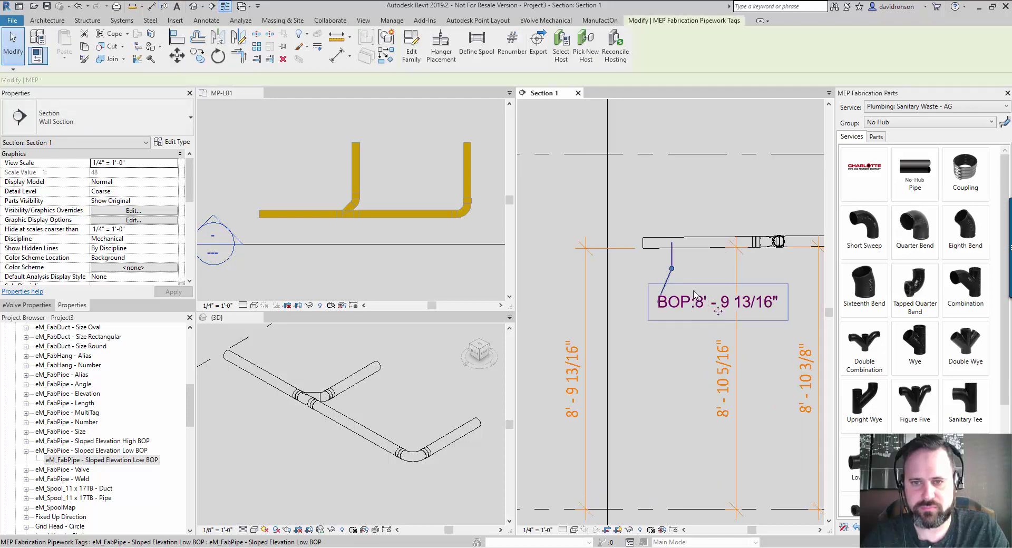
{"action": "left_click", "coordinate": [718, 311]}
{"action": "left_click_drag", "start_coordinate": [718, 312], "coordinate": [706, 234]}
{"action": "key", "text": "Escape"}
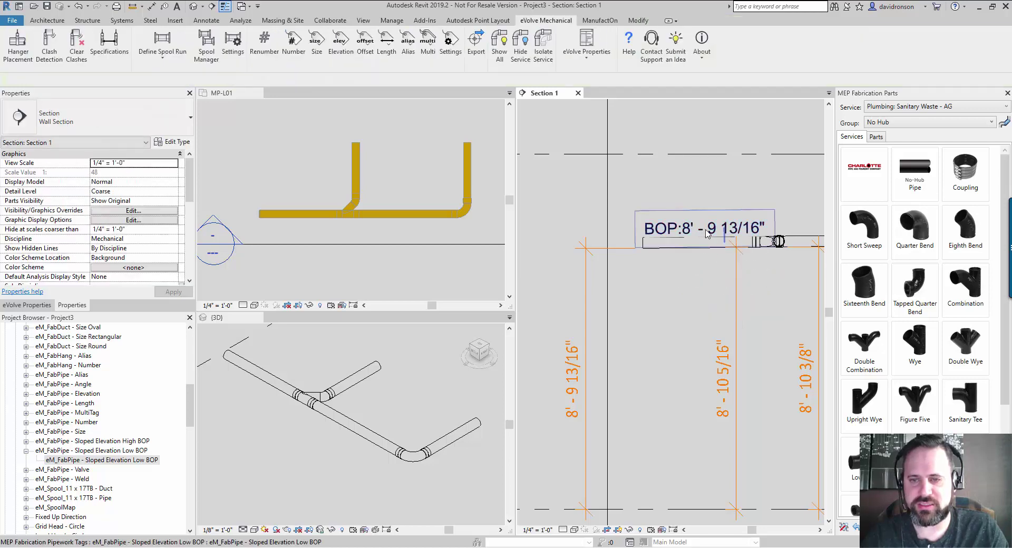
{"action": "left_click", "coordinate": [706, 238]}
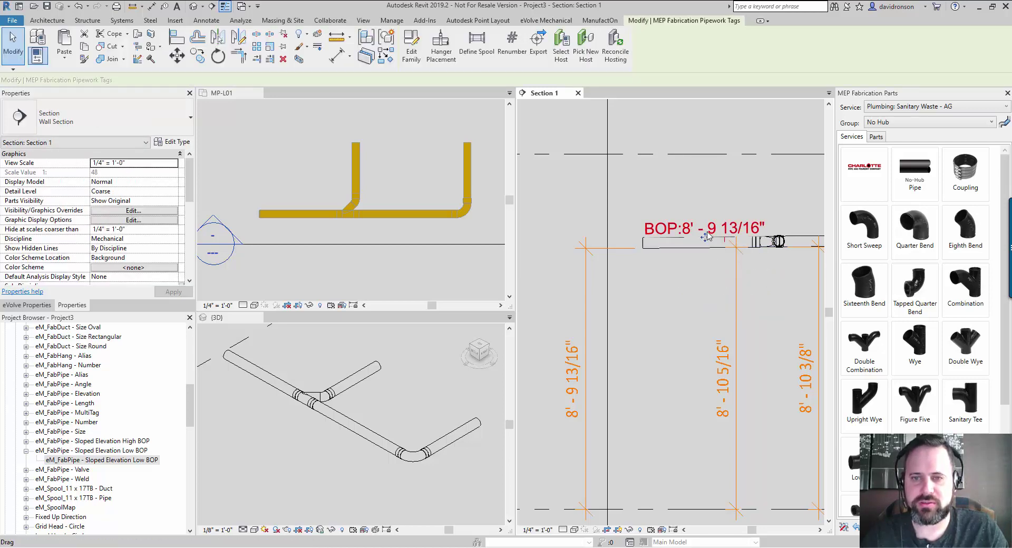
{"action": "left_click_drag", "start_coordinate": [706, 238], "coordinate": [702, 233]}
{"action": "left_click", "coordinate": [693, 284]}
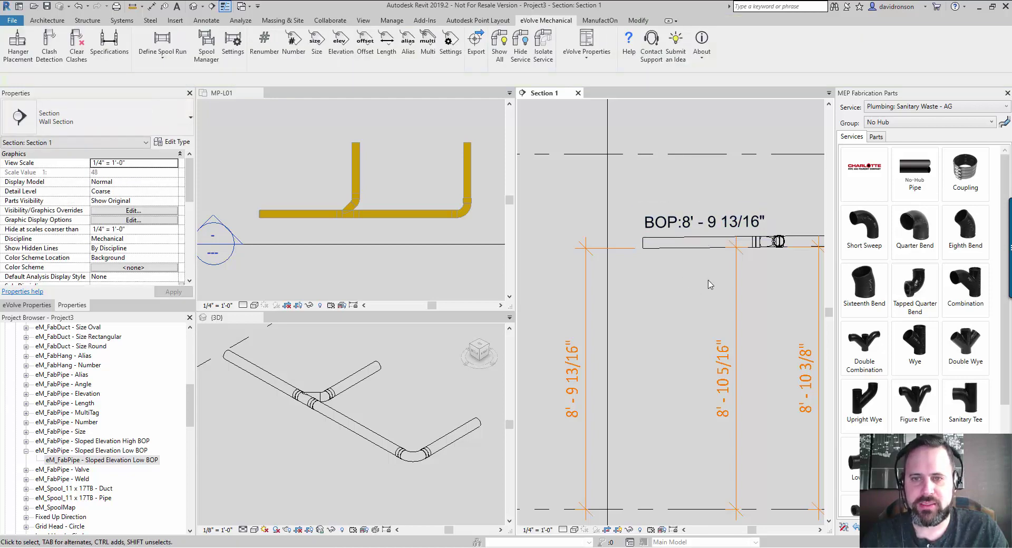
{"action": "middle_click_drag", "start_coordinate": [708, 284], "coordinate": [659, 280]}
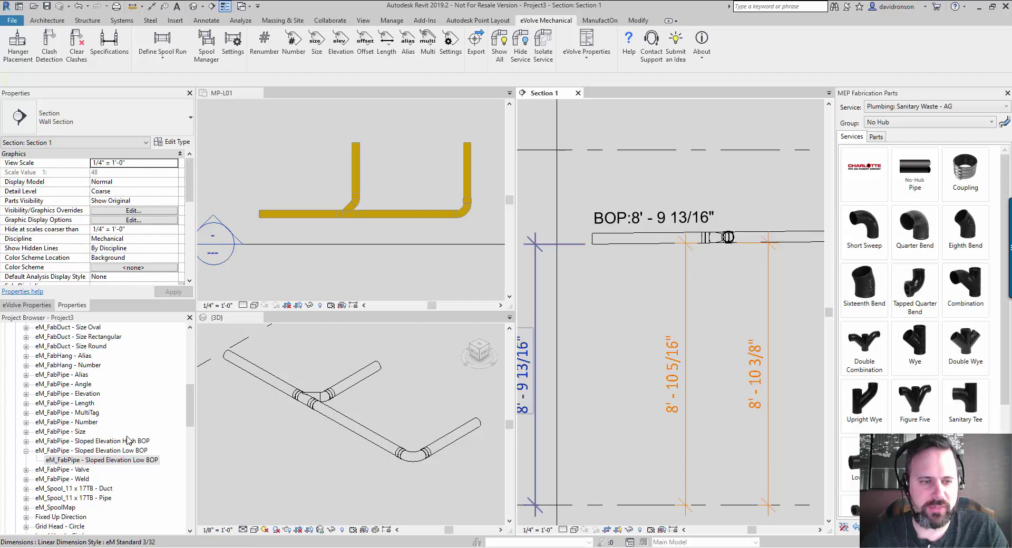
- Open the Sloped Elevation High BOP tag family and its BOP High Side label in Edit Label
{"action": "left_click", "coordinate": [26, 451]}
{"action": "left_click", "coordinate": [26, 441]}
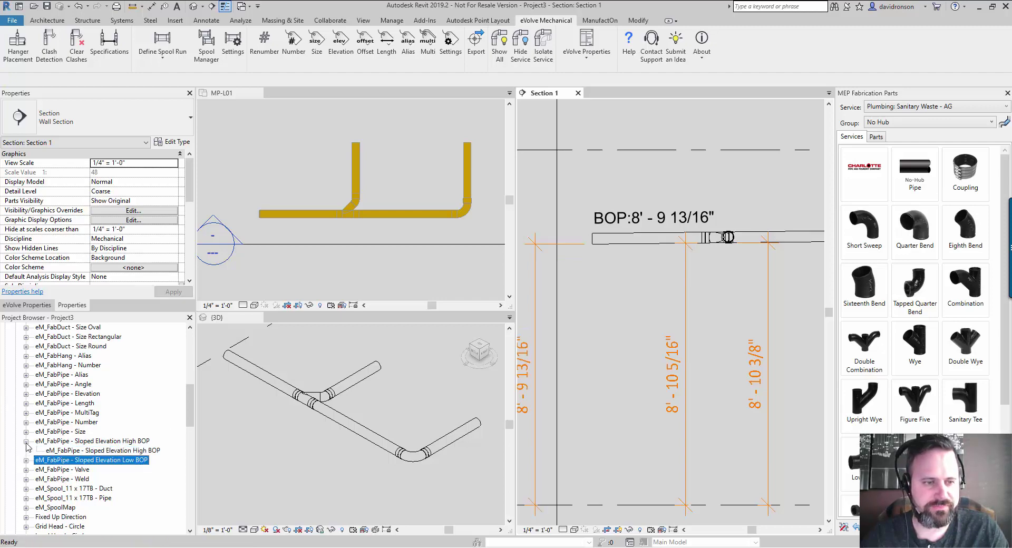
{"action": "right_click", "coordinate": [79, 451]}
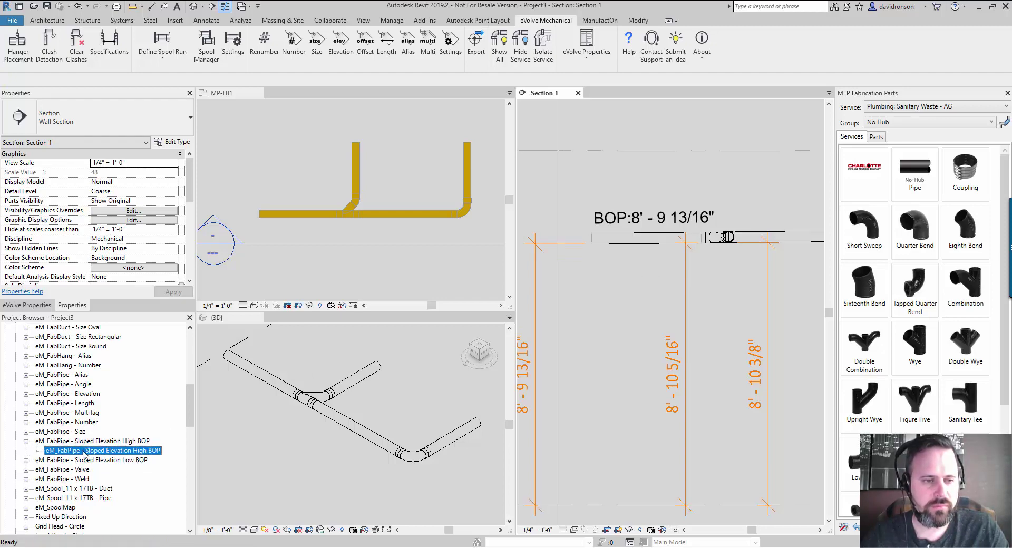
{"action": "left_click", "coordinate": [58, 441]}
{"action": "right_click", "coordinate": [58, 441]}
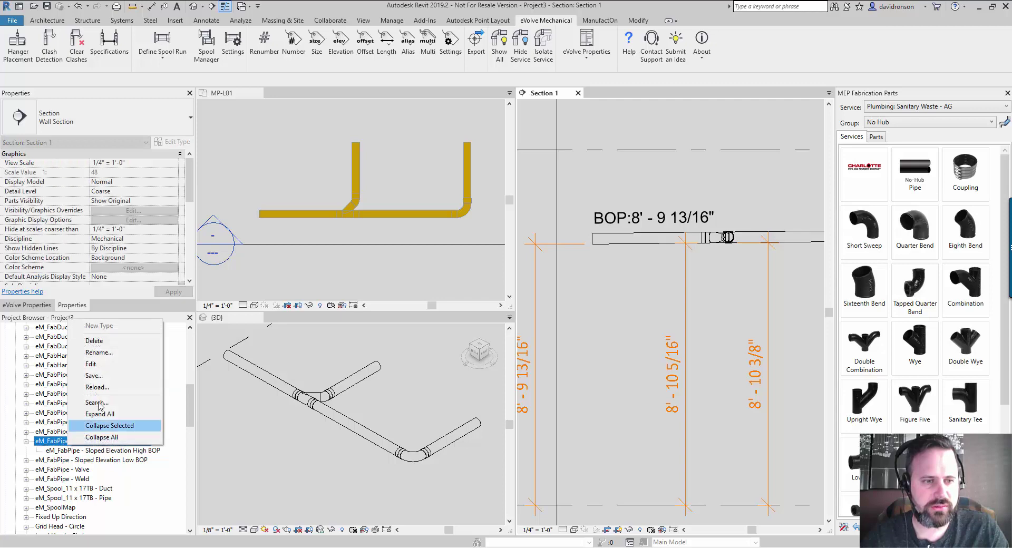
{"action": "key", "text": "Escape"}
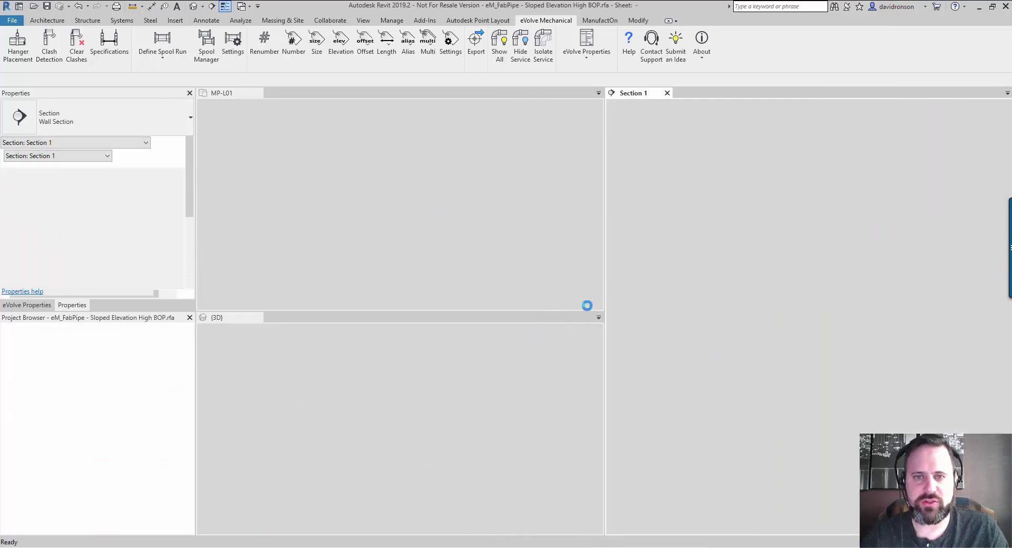
{"action": "left_click", "coordinate": [816, 331]}
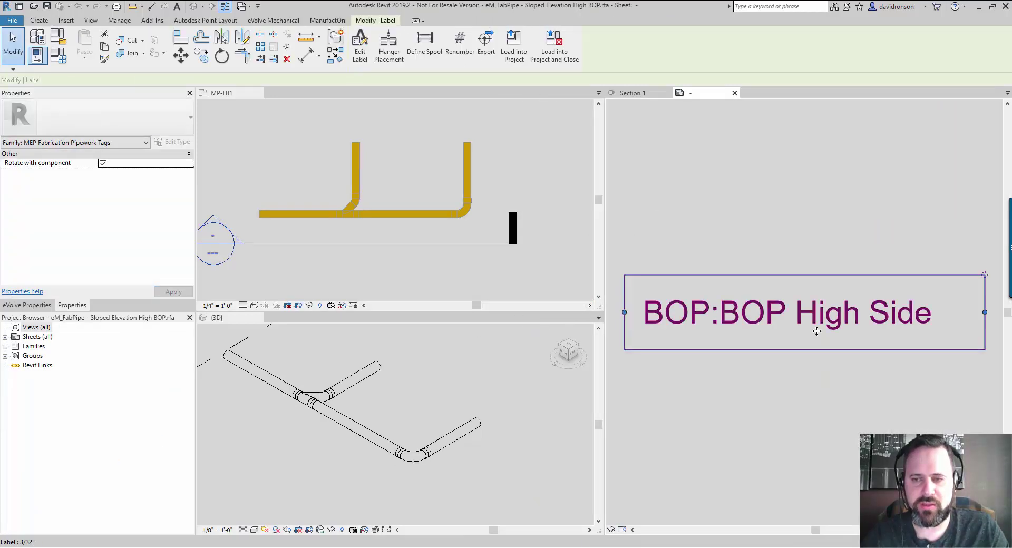
{"action": "left_click", "coordinate": [360, 45]}
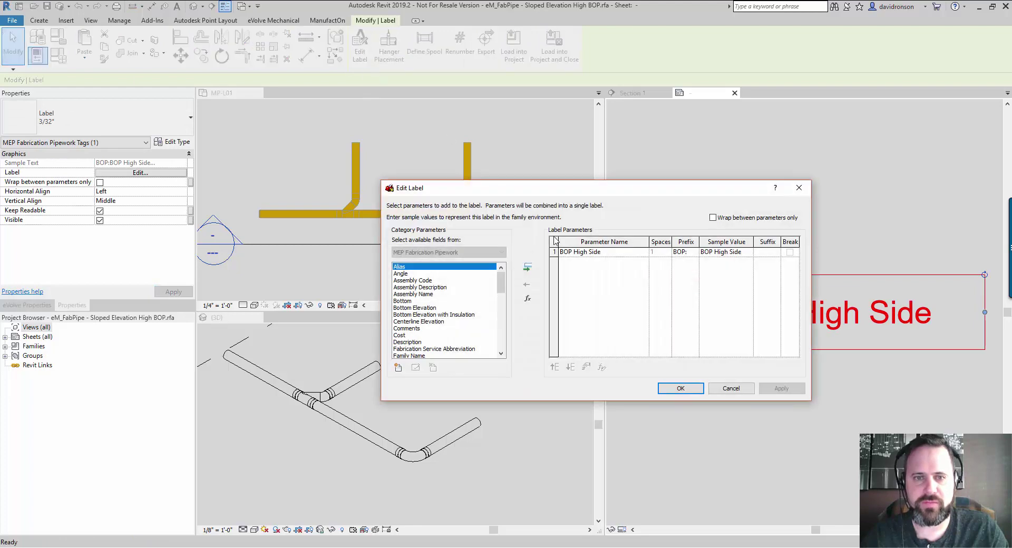
{"action": "left_click", "coordinate": [612, 254]}
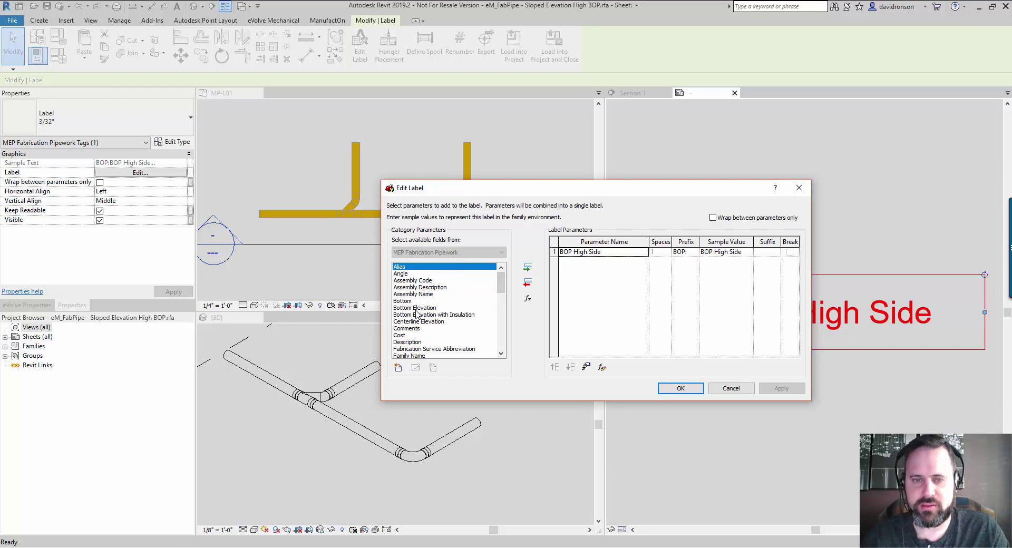
{"action": "left_click", "coordinate": [528, 300]}
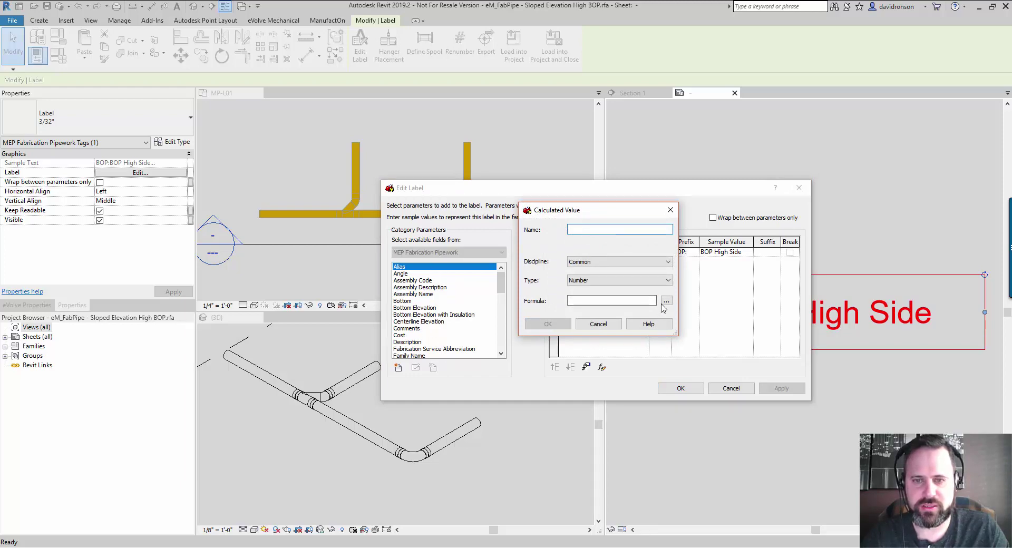
{"action": "left_click", "coordinate": [664, 302]}
{"action": "left_click_drag", "start_coordinate": [650, 248], "coordinate": [651, 311]}
{"action": "left_click", "coordinate": [632, 346]}
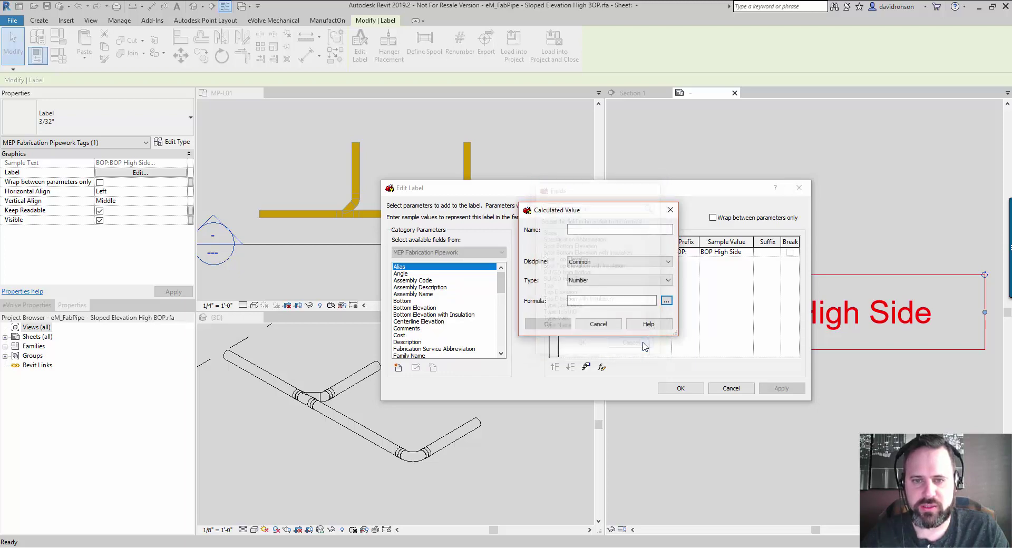
{"action": "left_click", "coordinate": [594, 281]}
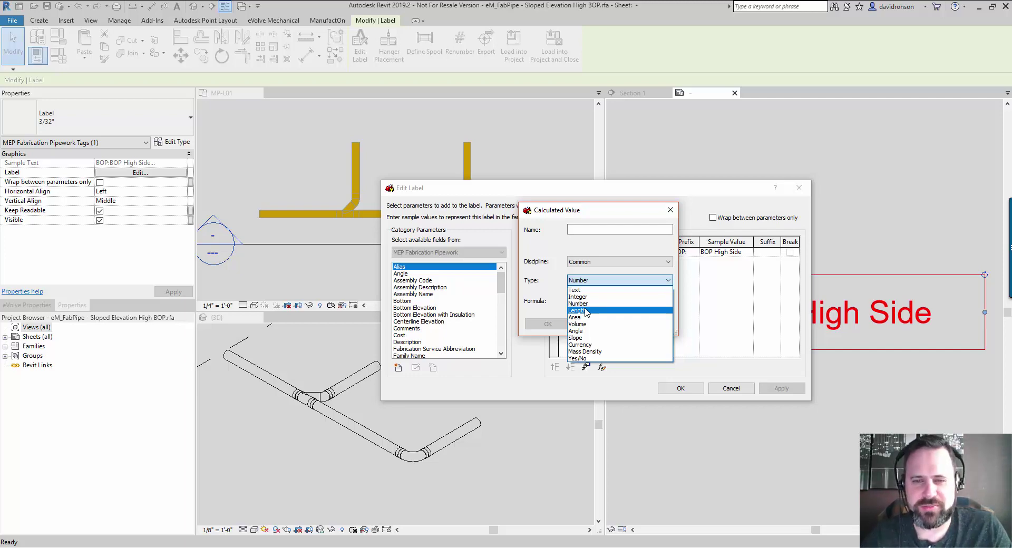
{"action": "left_click_drag", "start_coordinate": [608, 316], "coordinate": [616, 281]}
{"action": "left_click", "coordinate": [627, 249]}
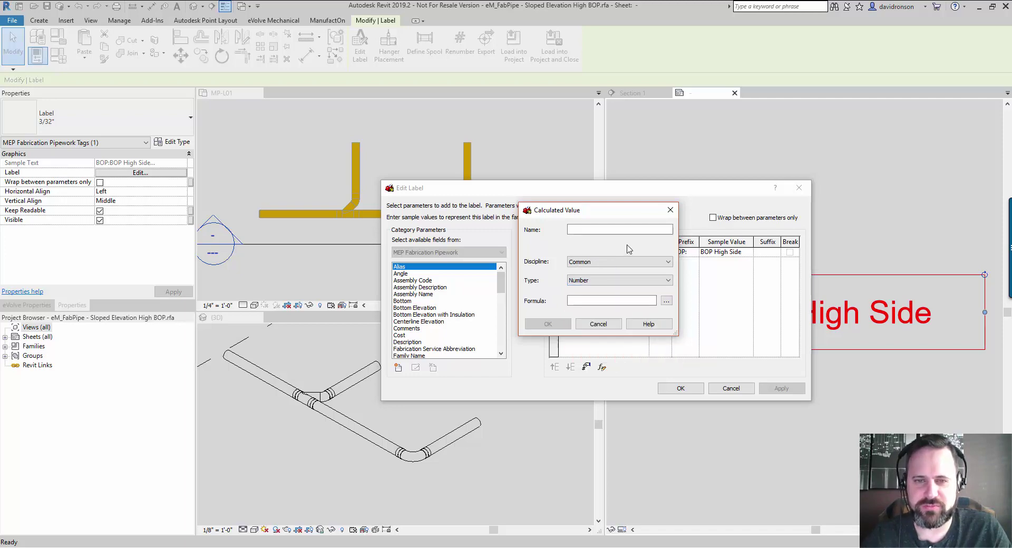
{"action": "left_click", "coordinate": [670, 210]}
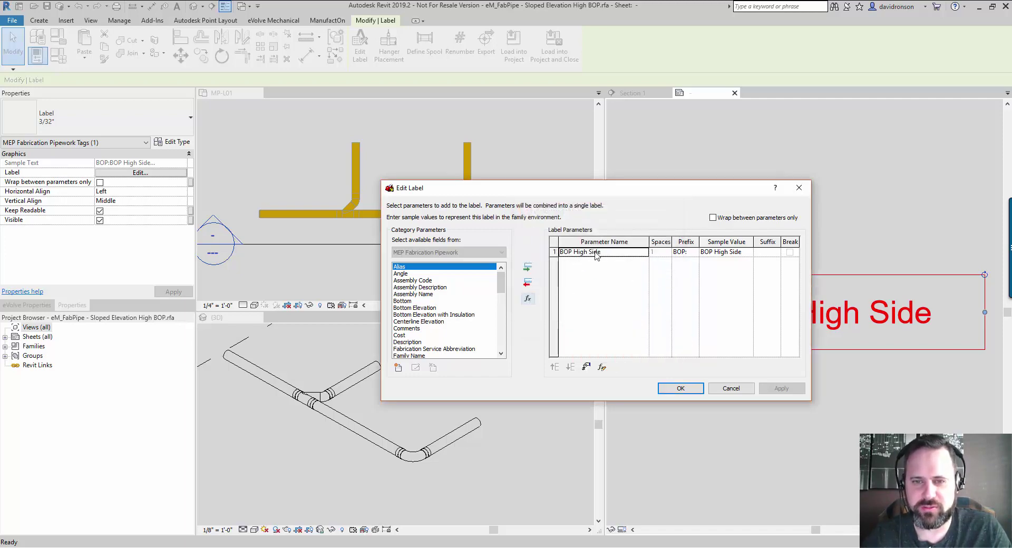
{"action": "left_click", "coordinate": [601, 367]}
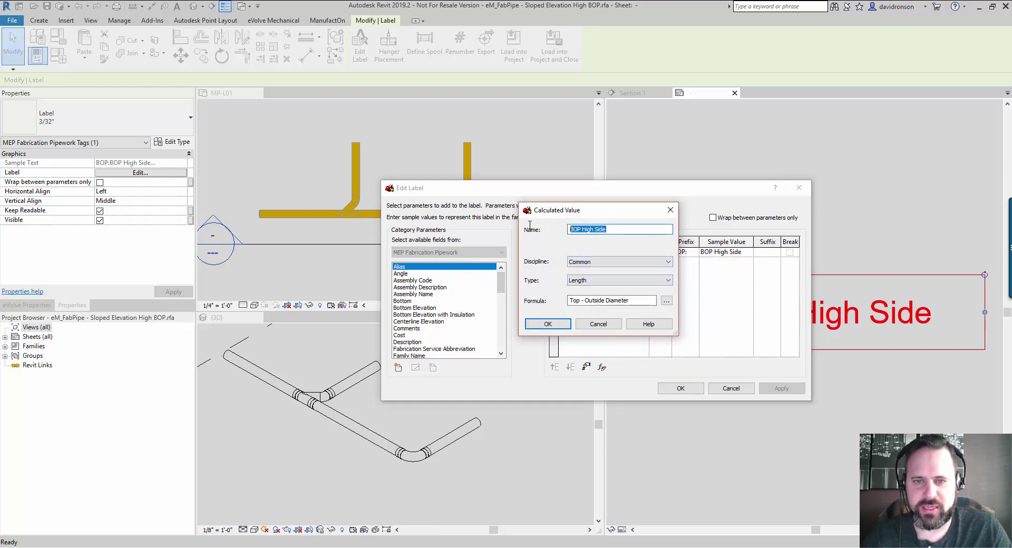
{"action": "left_click", "coordinate": [624, 280]}
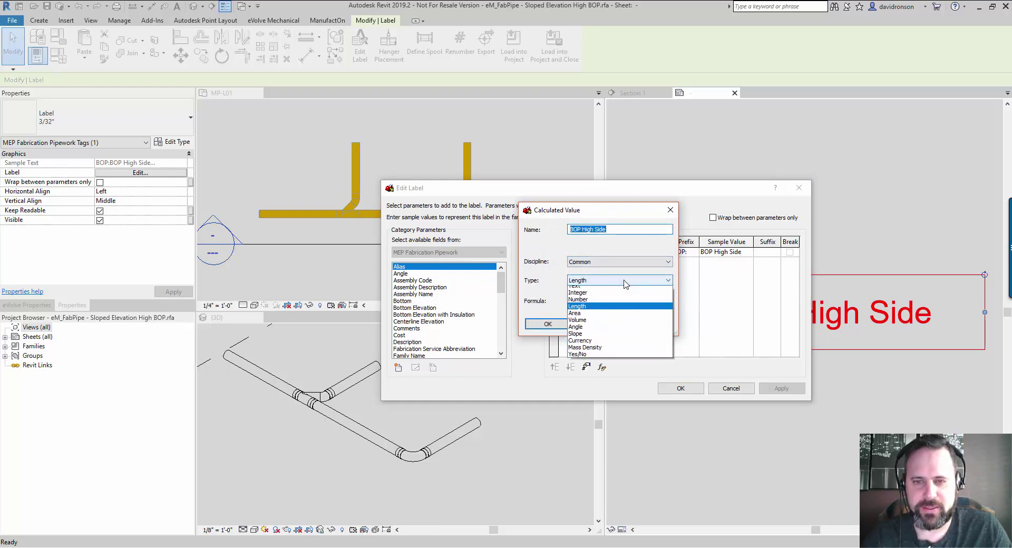
{"action": "left_click", "coordinate": [635, 299]}
{"action": "left_click_drag", "start_coordinate": [635, 299], "coordinate": [525, 303]}
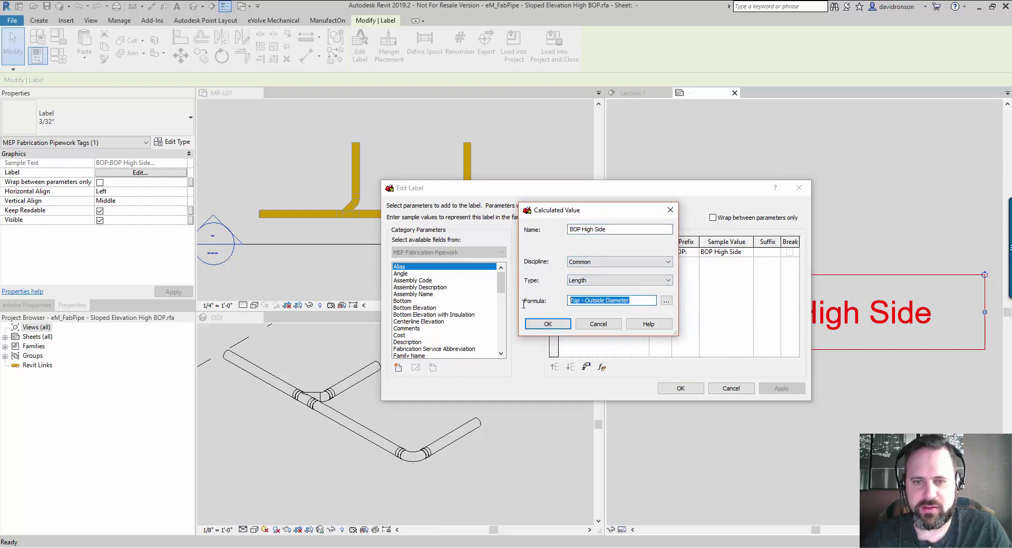
{"action": "double_click", "coordinate": [574, 302]}
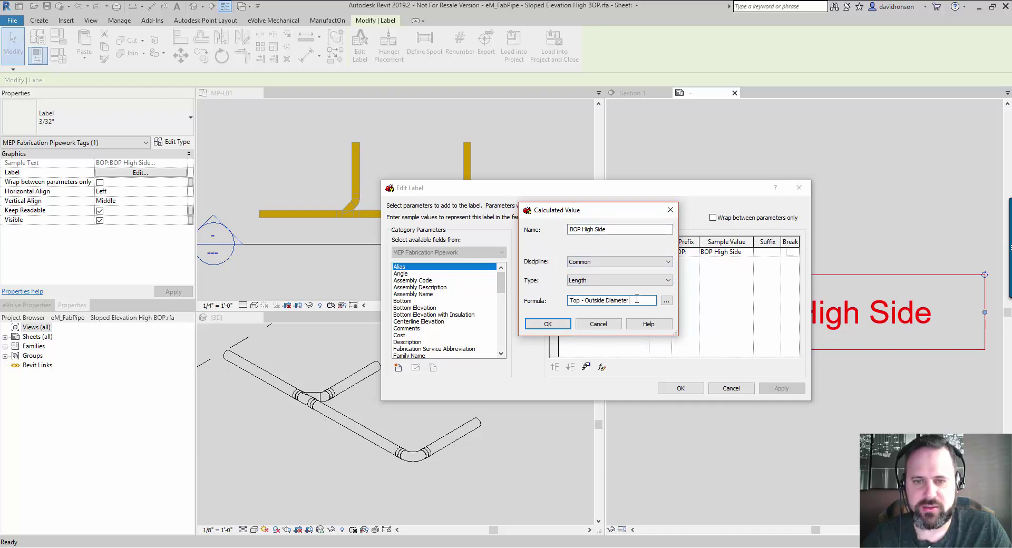
{"action": "left_click_drag", "start_coordinate": [636, 299], "coordinate": [586, 301]}
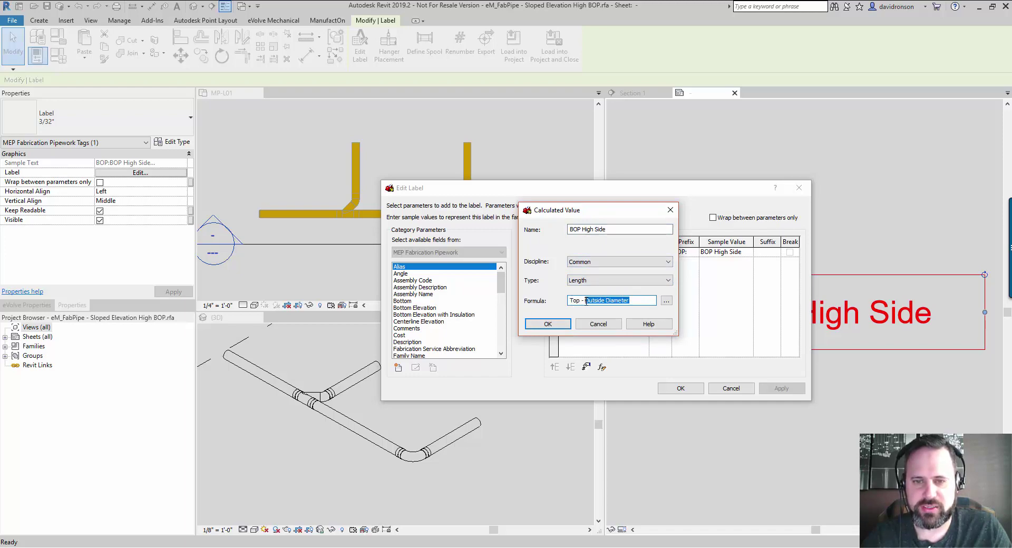
- Cancel the calculated value and label edits, and close the High BOP family without saving
{"action": "left_click", "coordinate": [612, 326]}
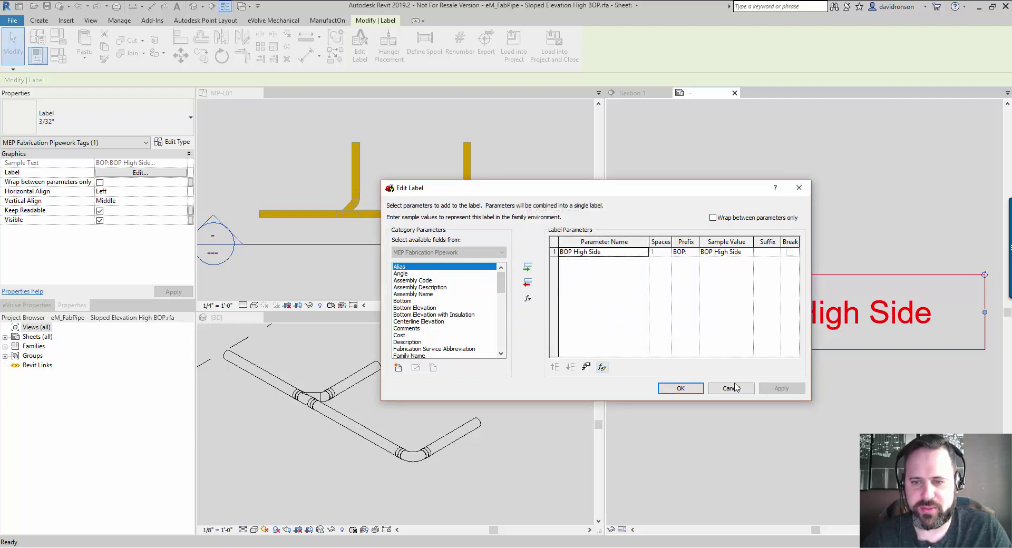
{"action": "left_click", "coordinate": [731, 388]}
{"action": "left_click", "coordinate": [734, 93]}
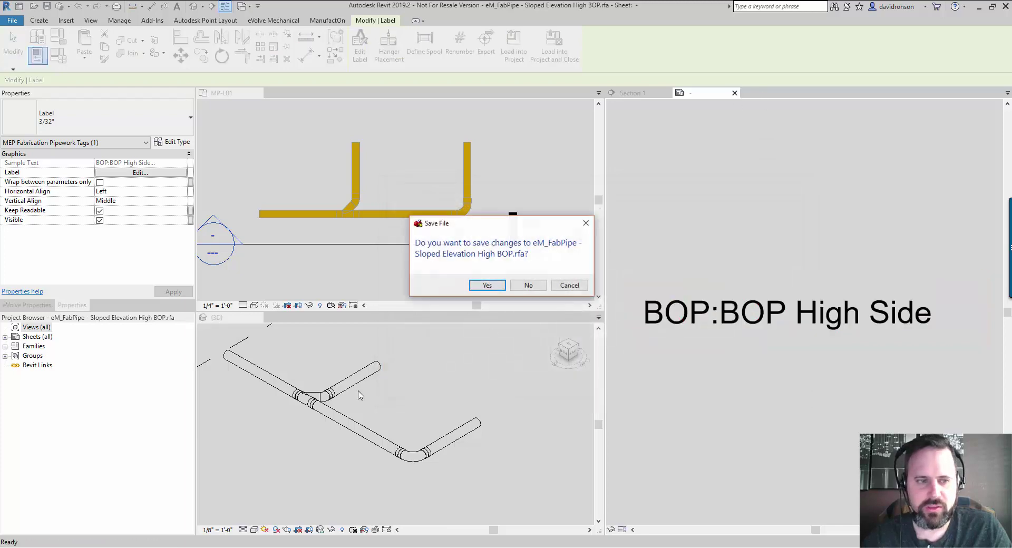
{"action": "left_click", "coordinate": [528, 285]}
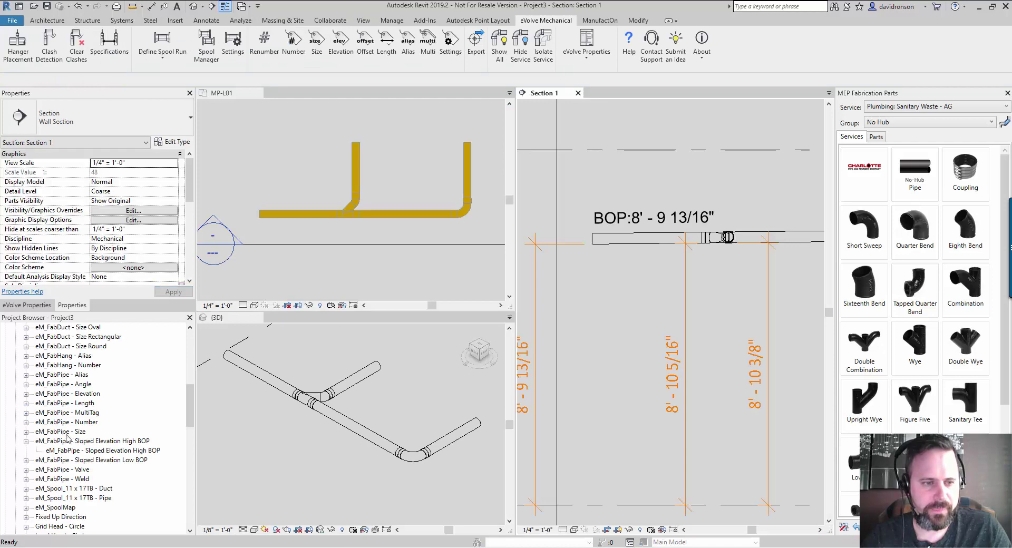
- Test the High BOP tag with a leader on the pipe, reading 8' - 10 1/4", then delete it
{"action": "left_click_drag", "start_coordinate": [57, 452], "coordinate": [656, 326]}
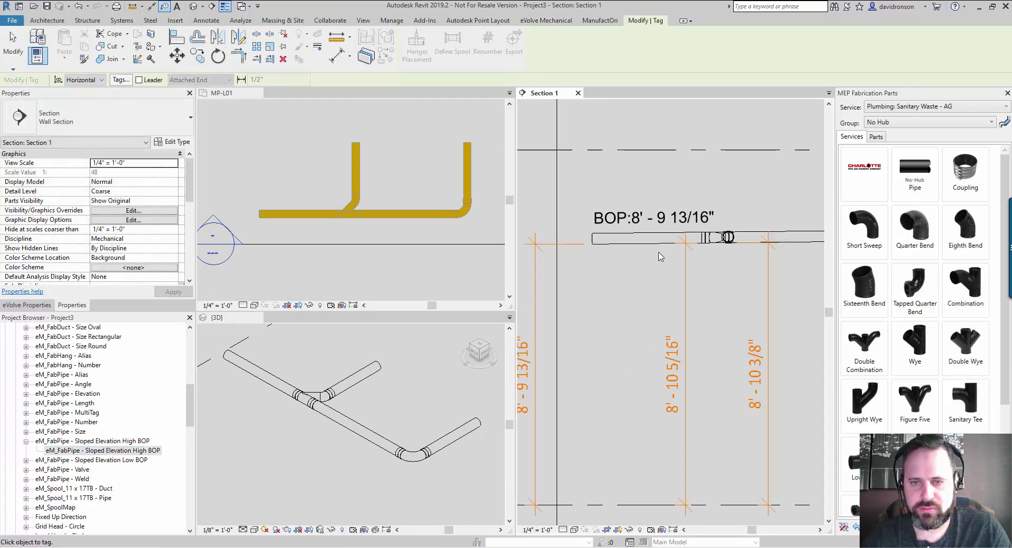
{"action": "left_click", "coordinate": [140, 80]}
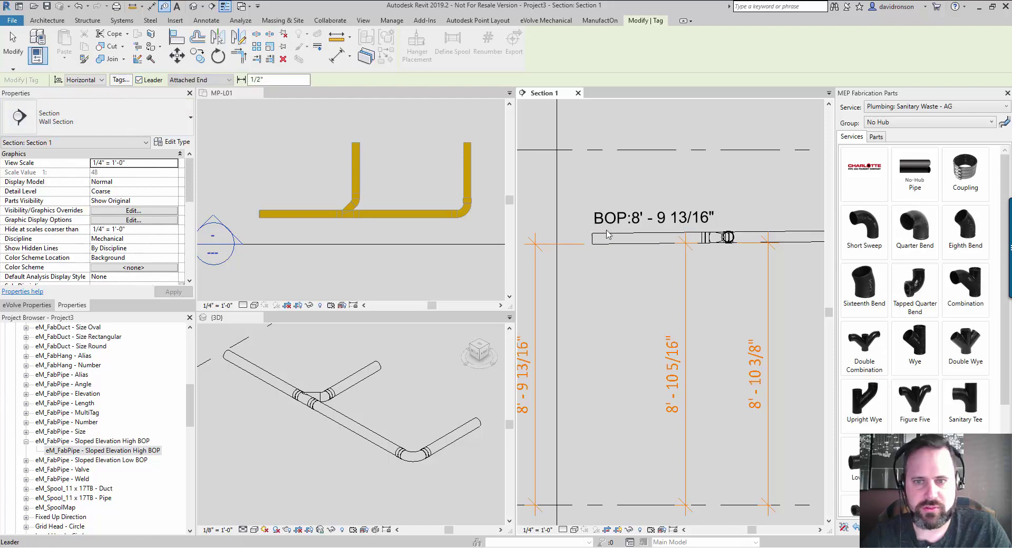
{"action": "left_click", "coordinate": [680, 245]}
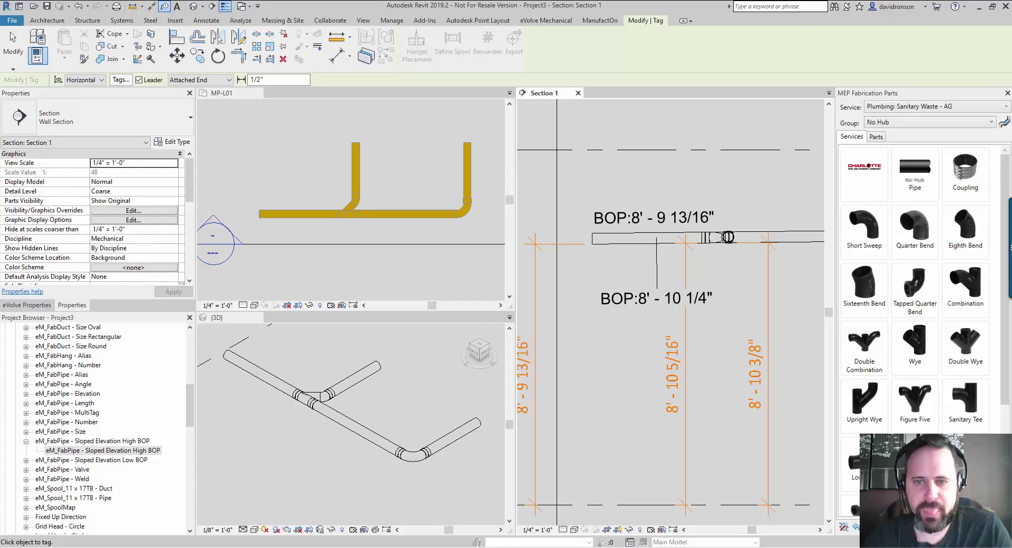
{"action": "left_click", "coordinate": [641, 303]}
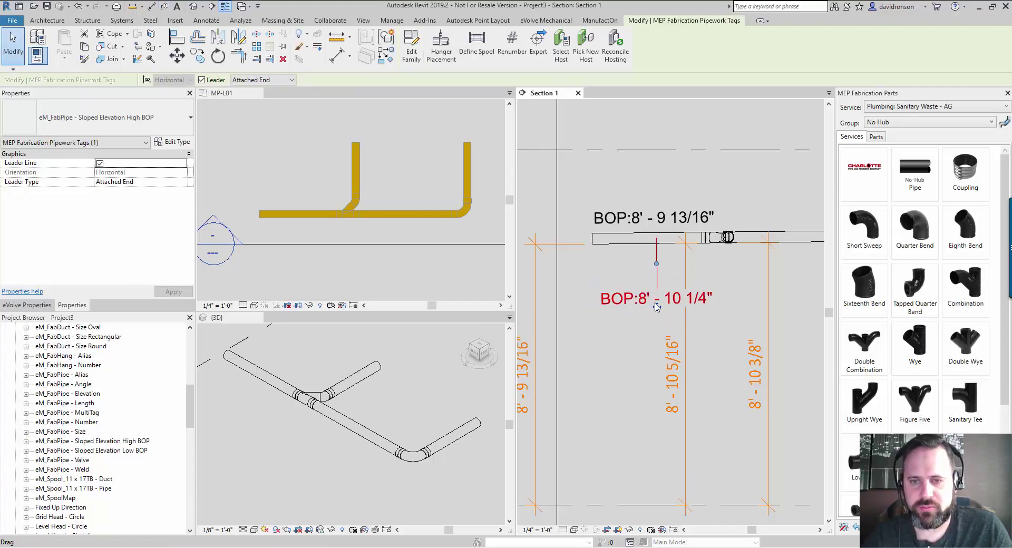
{"action": "left_click_drag", "start_coordinate": [657, 306], "coordinate": [656, 269]}
{"action": "key", "text": "Delete"}
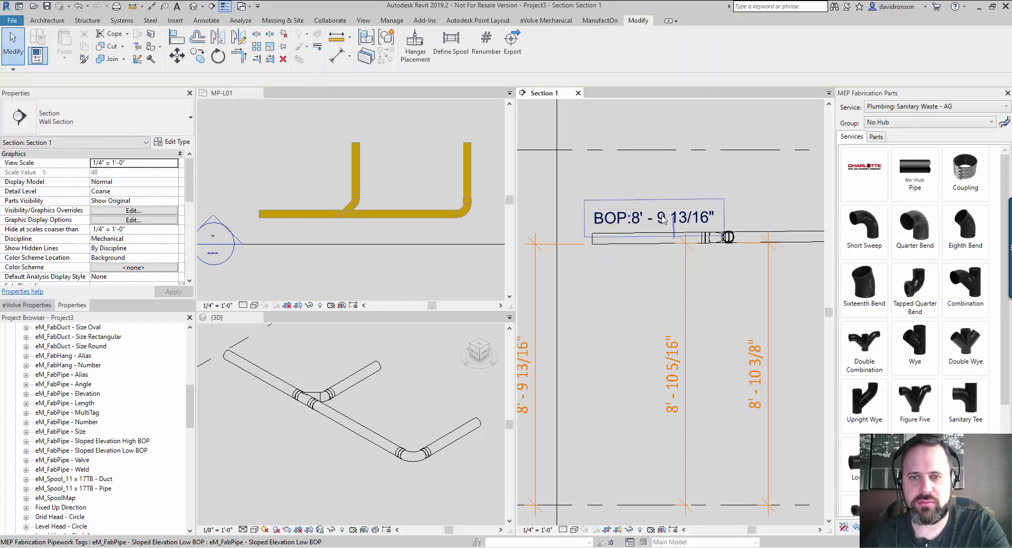
- In eVolve settings, set the MEP Fabrication Pipework elevation tag family to Sloped Elevation Low BOP.rfa
{"action": "left_click", "coordinate": [546, 20]}
{"action": "left_click", "coordinate": [450, 50]}
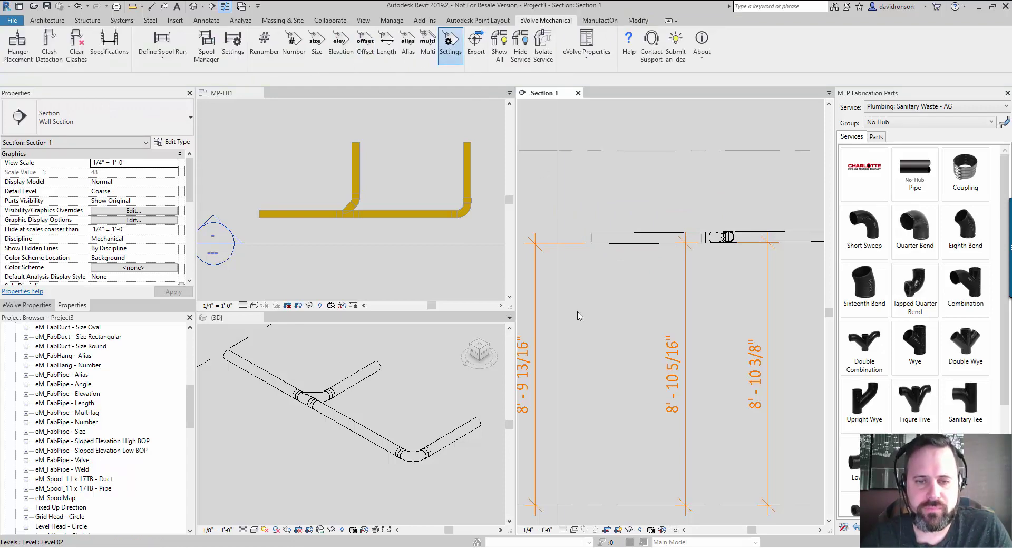
{"action": "left_click", "coordinate": [290, 238]}
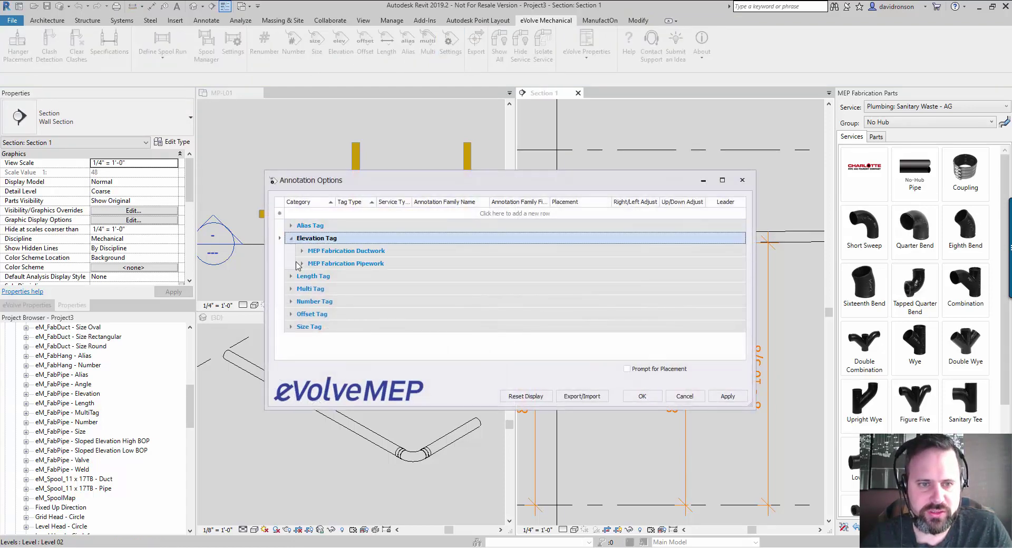
{"action": "left_click", "coordinate": [298, 264]}
{"action": "left_click", "coordinate": [302, 264]}
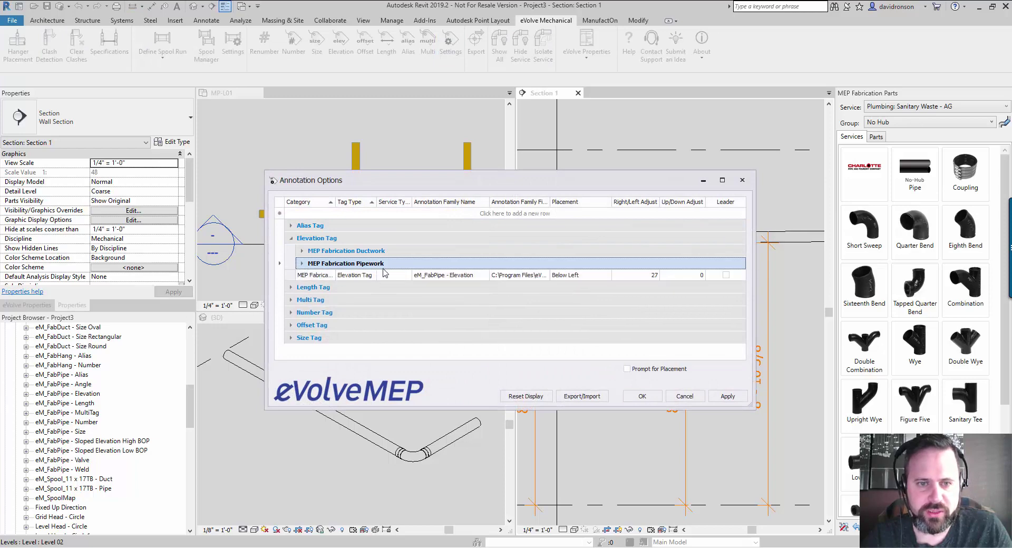
{"action": "left_click", "coordinate": [530, 274]}
{"action": "left_click", "coordinate": [545, 275]}
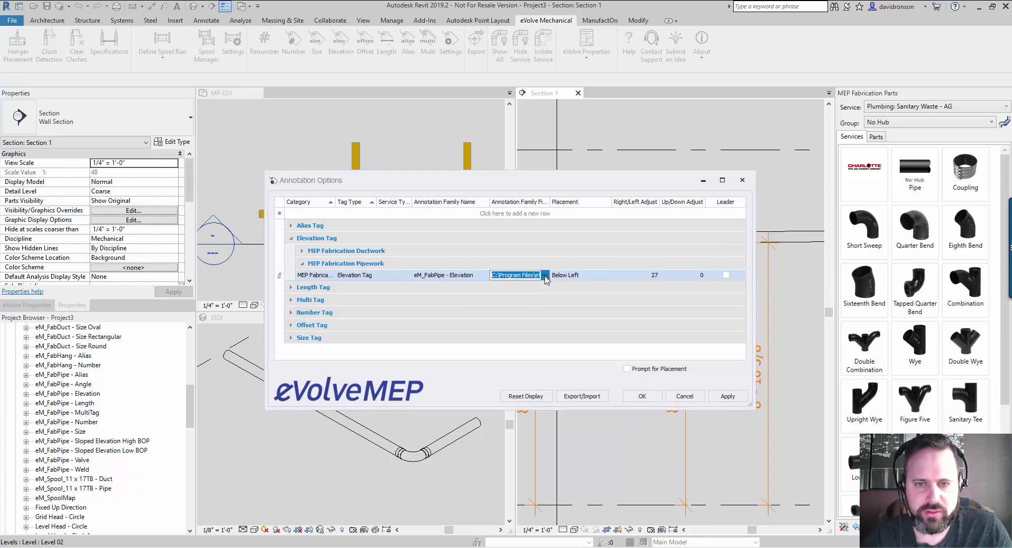
{"action": "scroll", "coordinate": [518, 335], "scroll_direction": "down", "scroll_amount": 4}
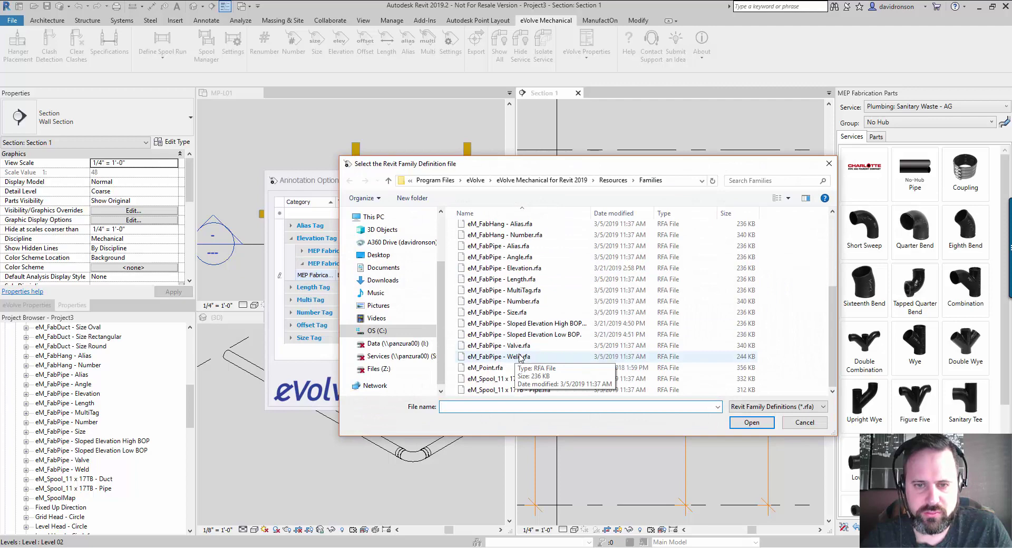
{"action": "left_click", "coordinate": [558, 334]}
{"action": "left_click", "coordinate": [759, 421]}
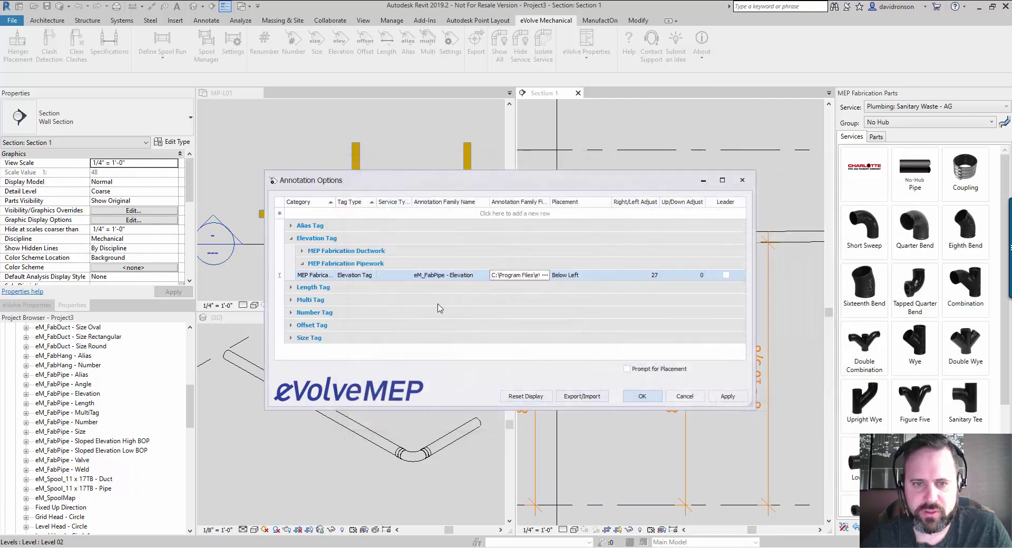
{"action": "left_click", "coordinate": [636, 396]}
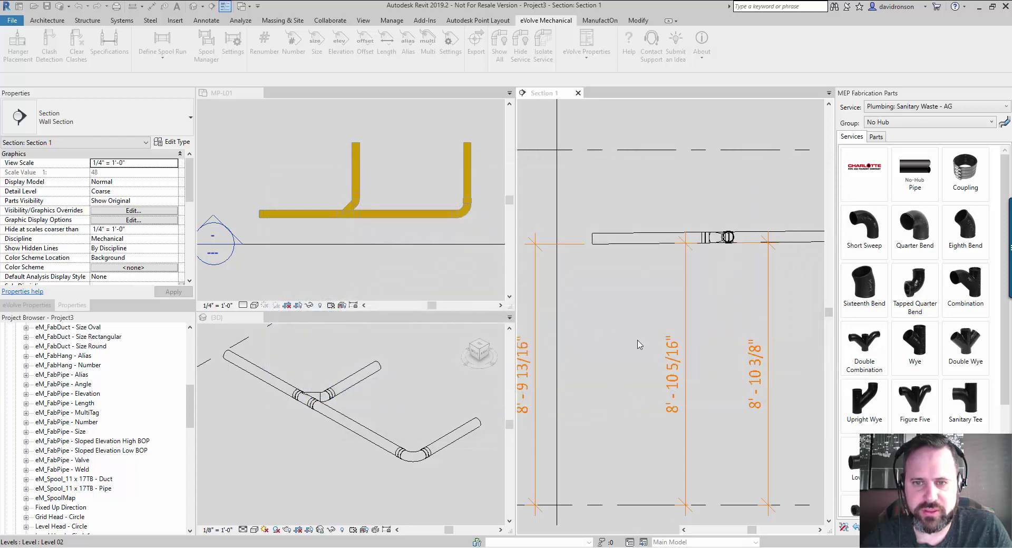
- Place BOP elevation tags on the left segment, next segment and right-end coupling of the pipe
{"action": "middle_click_drag", "start_coordinate": [656, 379], "coordinate": [598, 394]}
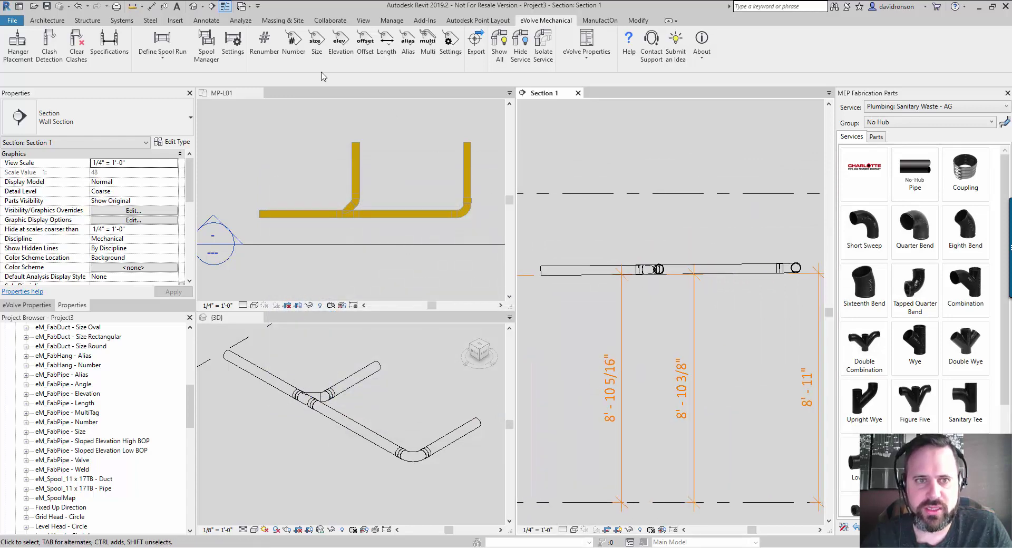
{"action": "left_click", "coordinate": [340, 41]}
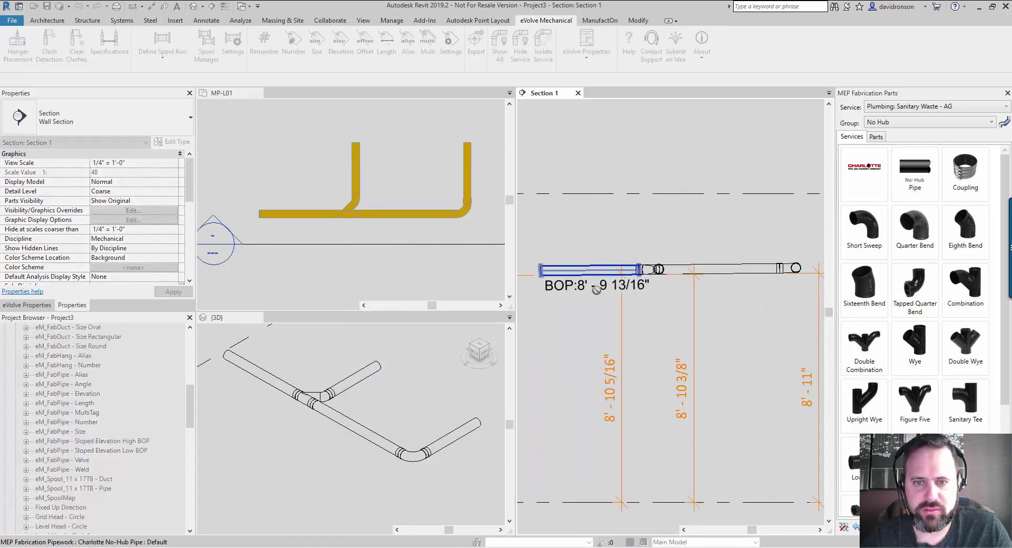
{"action": "left_click", "coordinate": [596, 290]}
{"action": "left_click", "coordinate": [735, 283]}
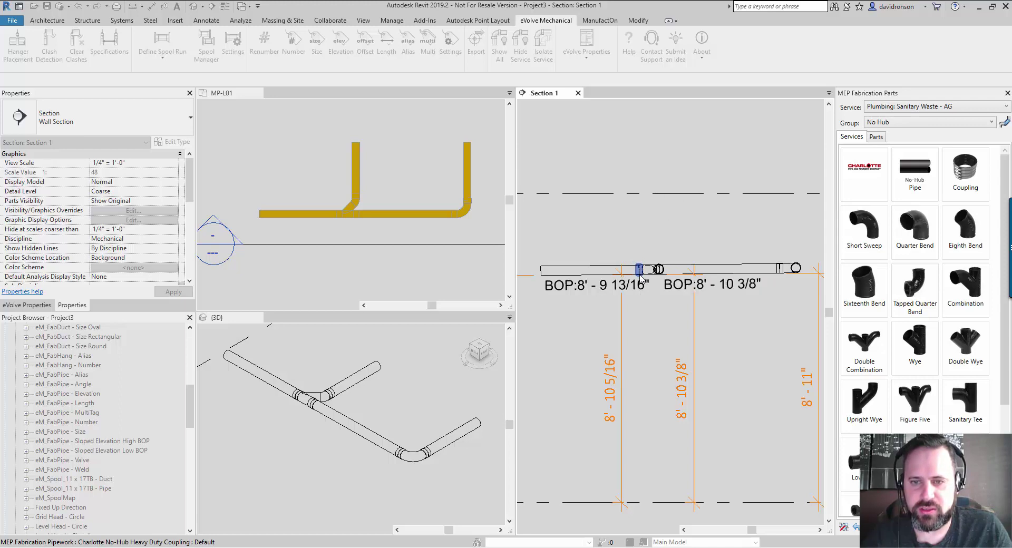
{"action": "left_click", "coordinate": [779, 269]}
- Delete the 8' - 10 3/8" tag, leaving only the BOP:8' - 11" tag
{"action": "middle_click_drag", "start_coordinate": [748, 344], "coordinate": [595, 352]}
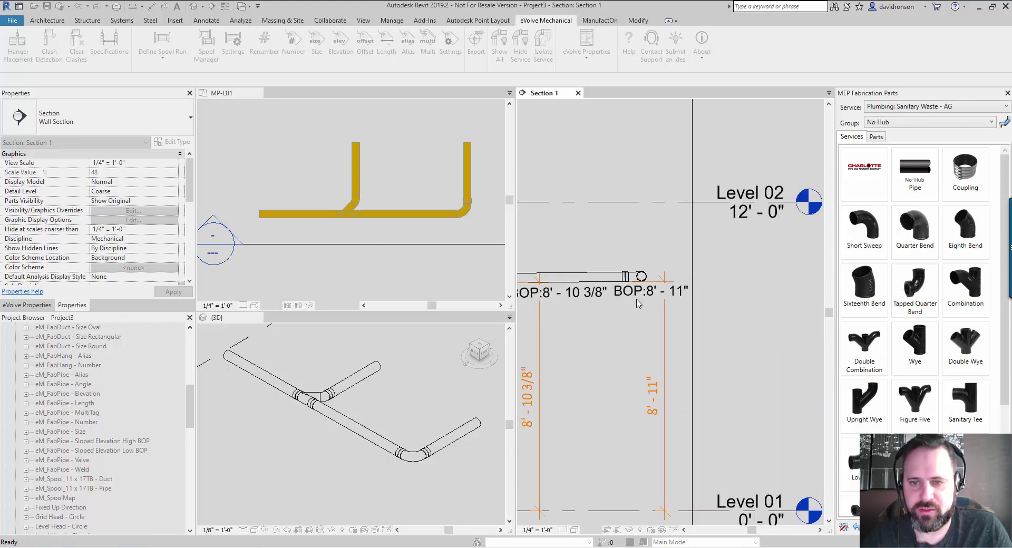
{"action": "left_click", "coordinate": [622, 338]}
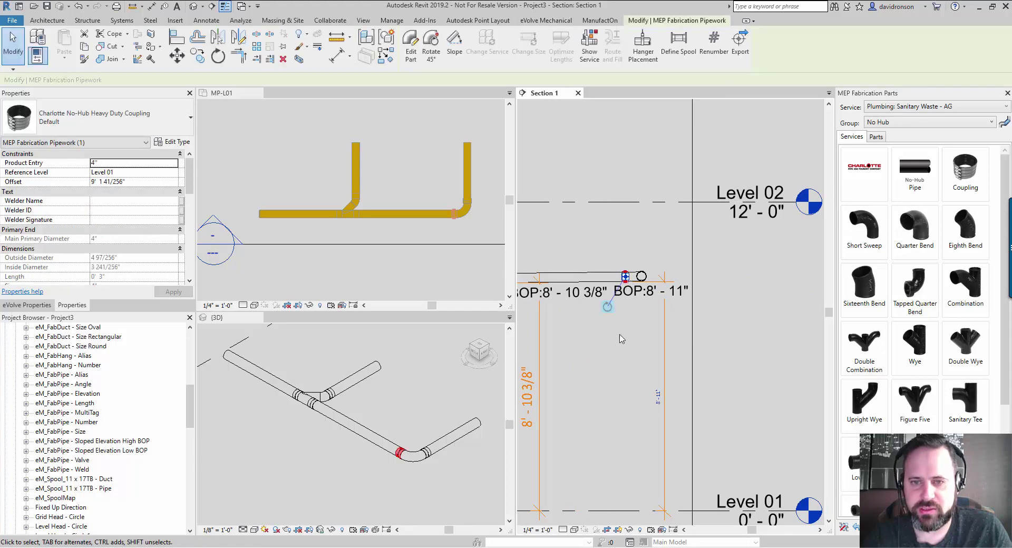
{"action": "middle_click_drag", "start_coordinate": [633, 331], "coordinate": [696, 339]}
{"action": "left_click", "coordinate": [727, 368]}
{"action": "left_click", "coordinate": [640, 300]}
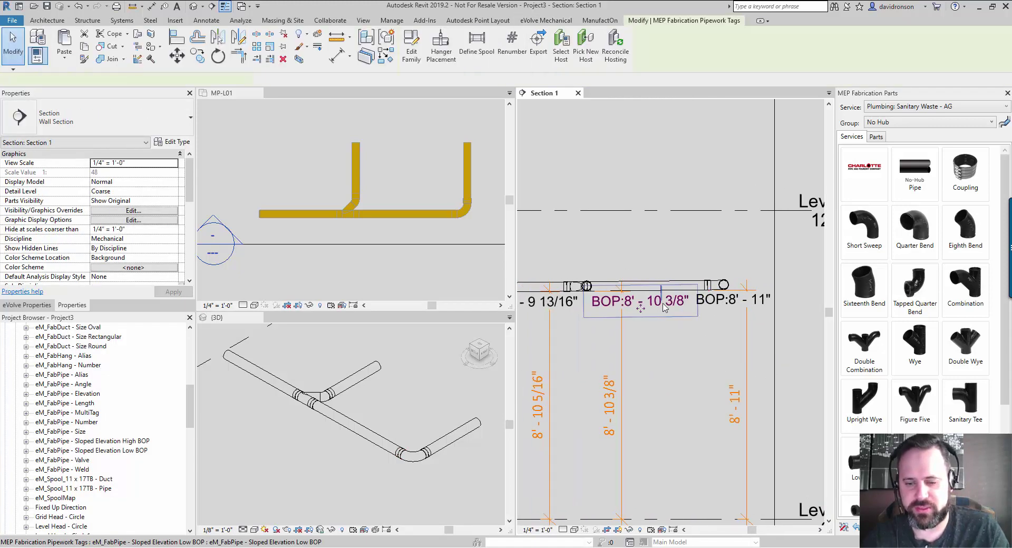
{"action": "middle_click_drag", "start_coordinate": [672, 386], "coordinate": [614, 325]}
{"action": "key", "text": "Delete"}
{"action": "left_click", "coordinate": [654, 287]}
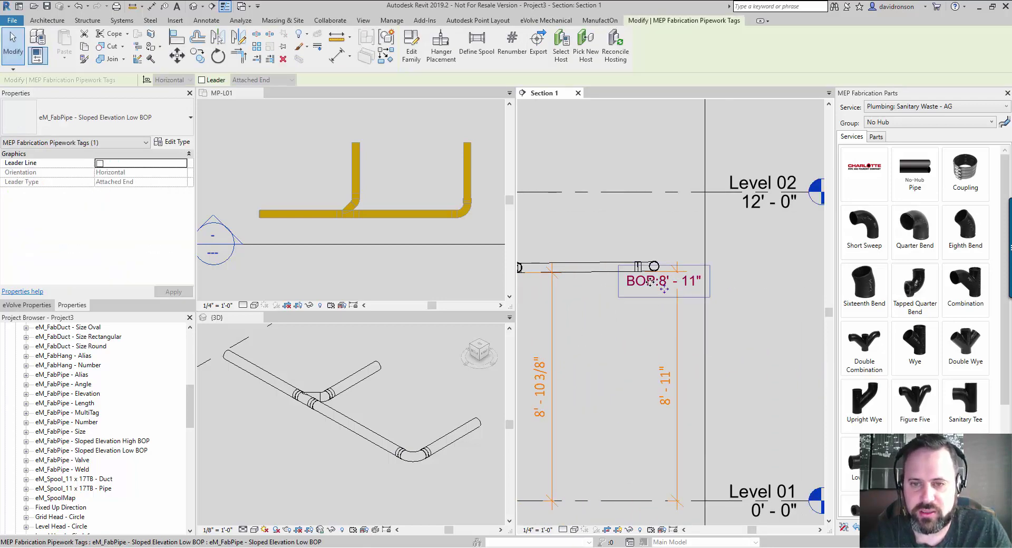
{"action": "left_click", "coordinate": [659, 328]}
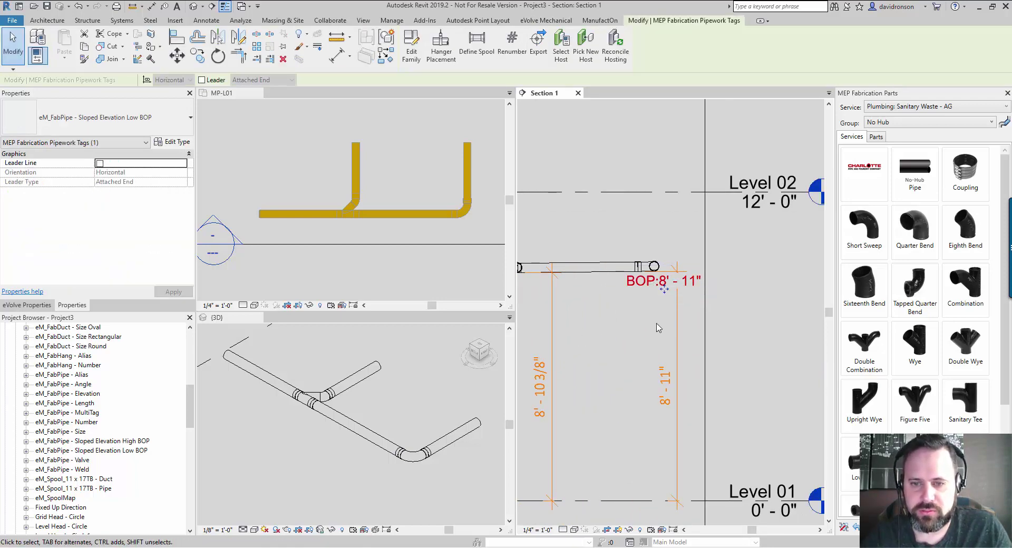
- Drag the BOP:8' - 11" tag a little left to sit just beneath the pipe's right end
{"action": "scroll", "coordinate": [656, 331], "scroll_direction": "down", "scroll_amount": 2}
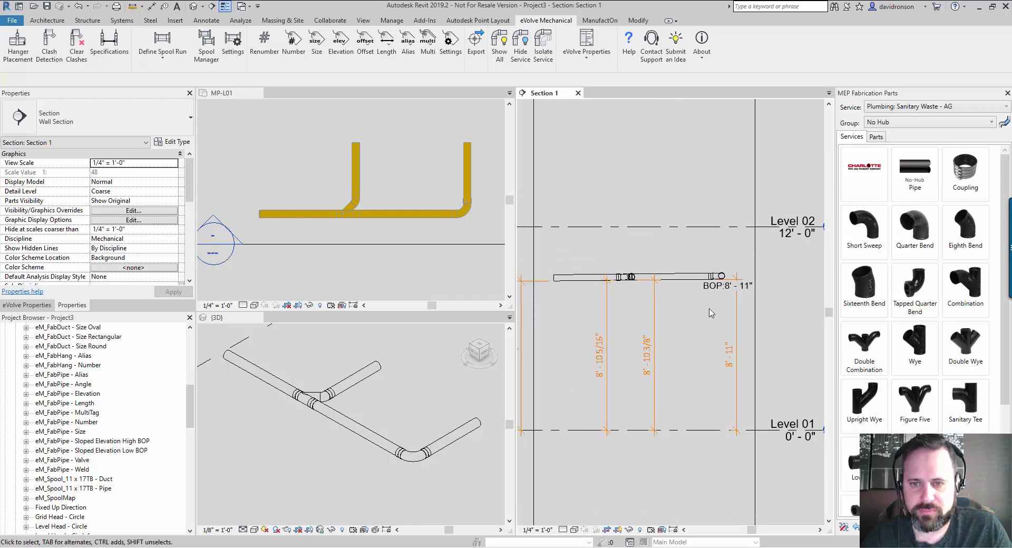
{"action": "left_click", "coordinate": [726, 293]}
{"action": "left_click_drag", "start_coordinate": [727, 297], "coordinate": [696, 300]}
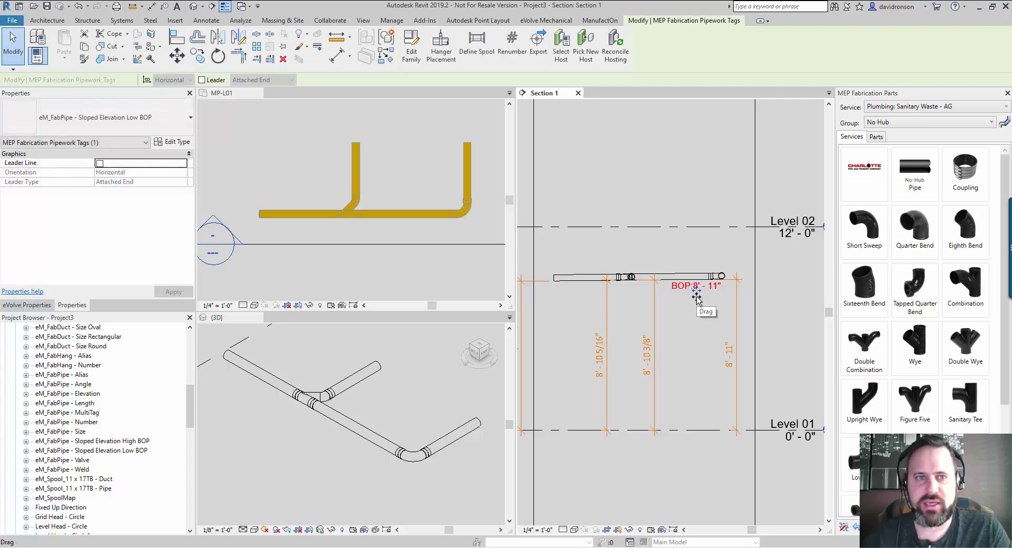